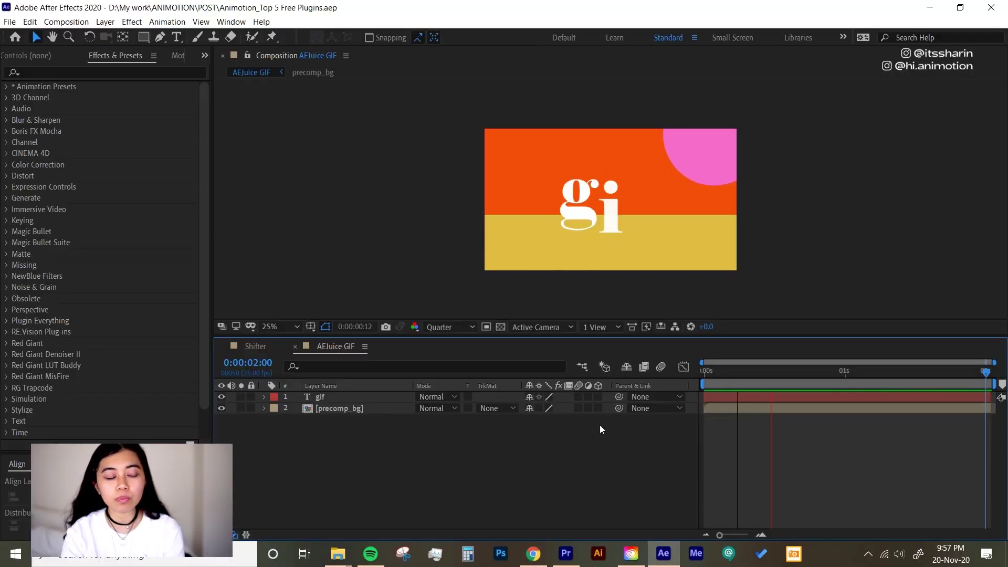
# Launch the AEJuice GIF.jsxbin script and dock its panel beside the timeline.
pyautogui.click(246, 23)
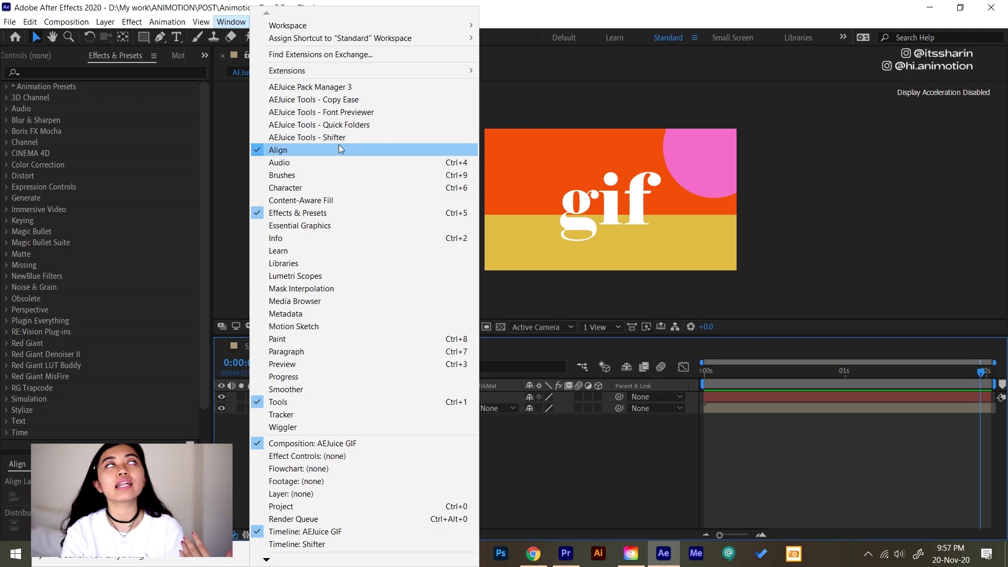
pyautogui.scroll(-3, 299, 536)
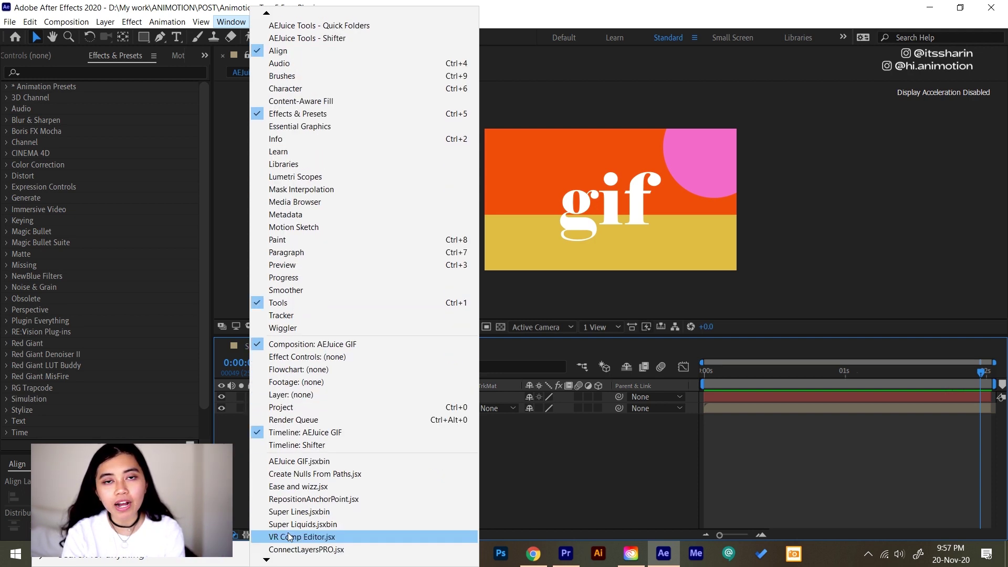
pyautogui.click(292, 462)
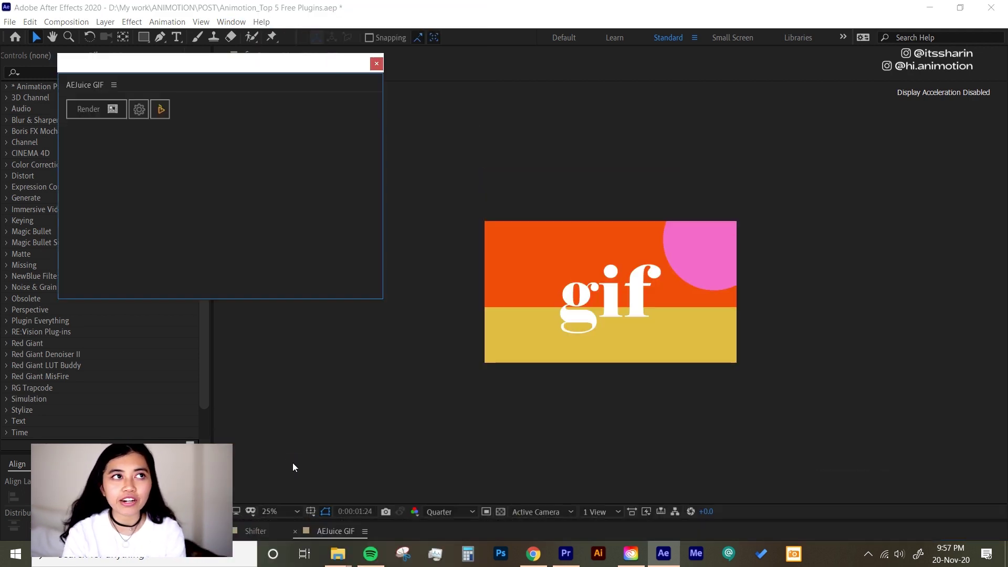
pyautogui.moveTo(63, 69); pyautogui.dragTo(83, 187)
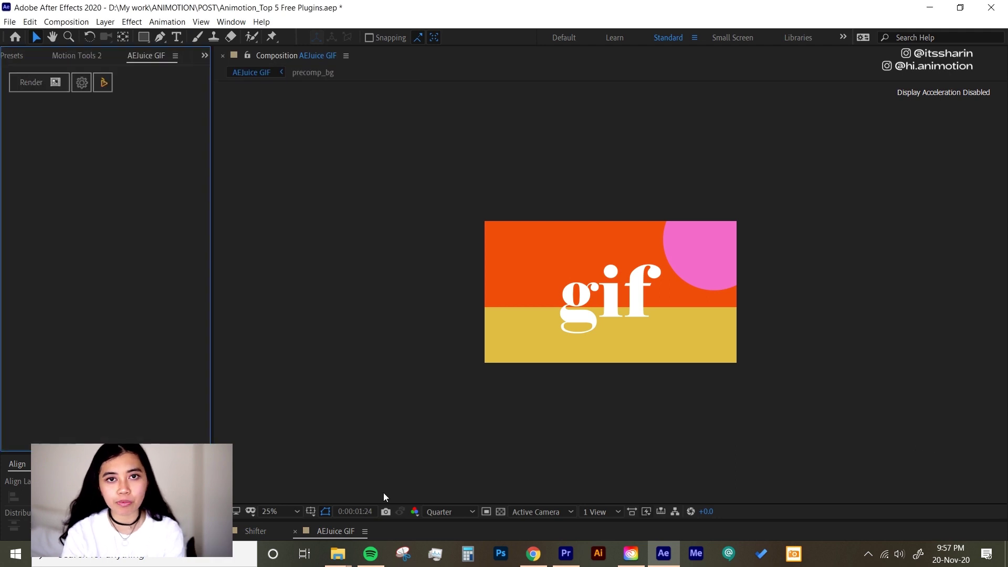
pyautogui.moveTo(369, 520); pyautogui.dragTo(369, 280)
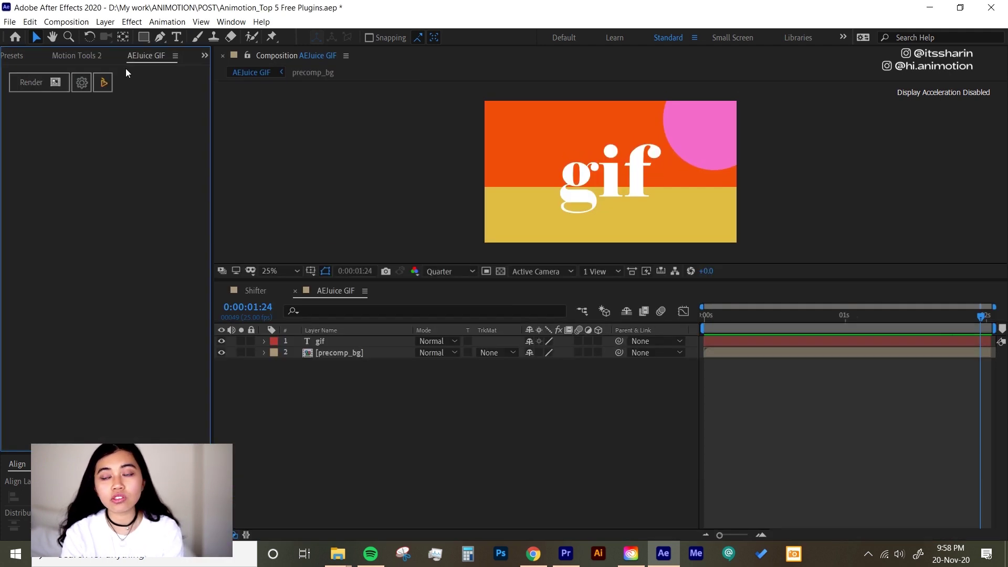
# Preview the composition, then render it as a GIF resized to 640 width.
pyautogui.click(706, 314)
pyautogui.press('space')
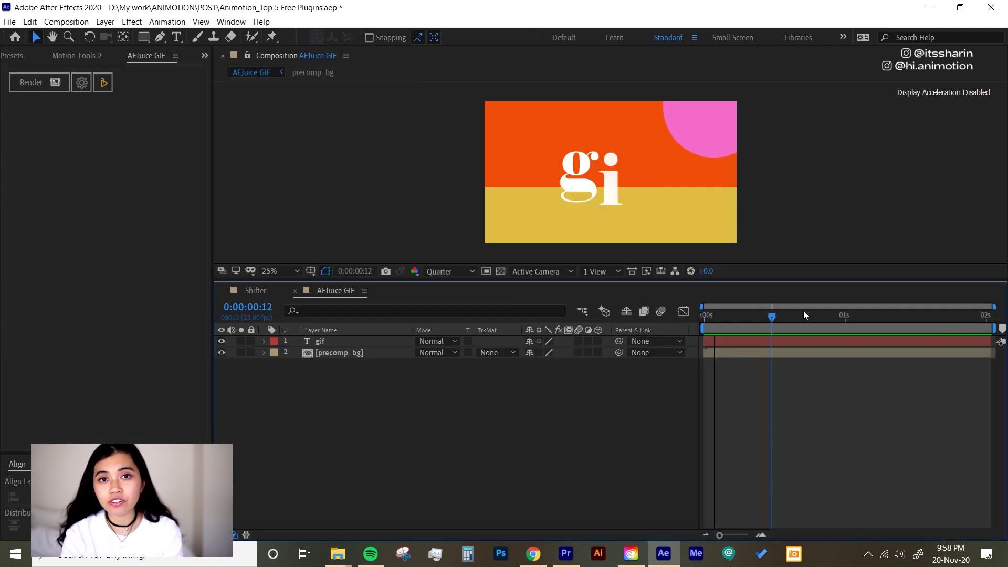
pyautogui.click(44, 85)
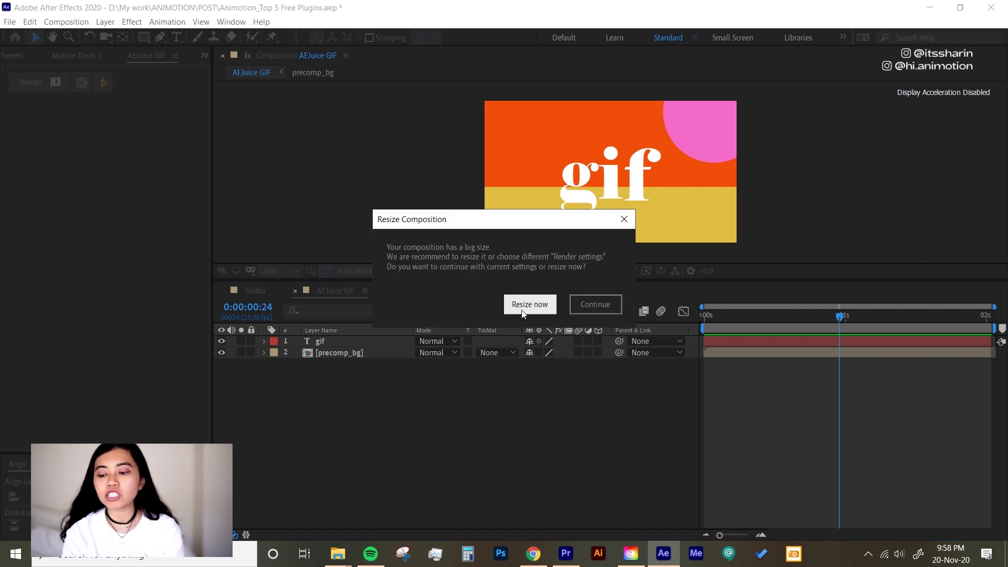
pyautogui.click(530, 305)
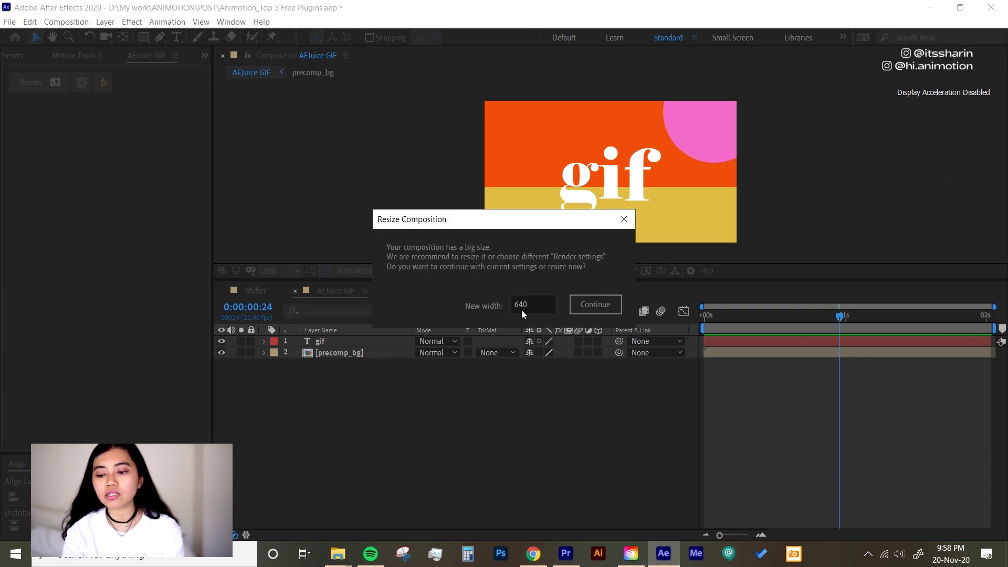
pyautogui.click(596, 305)
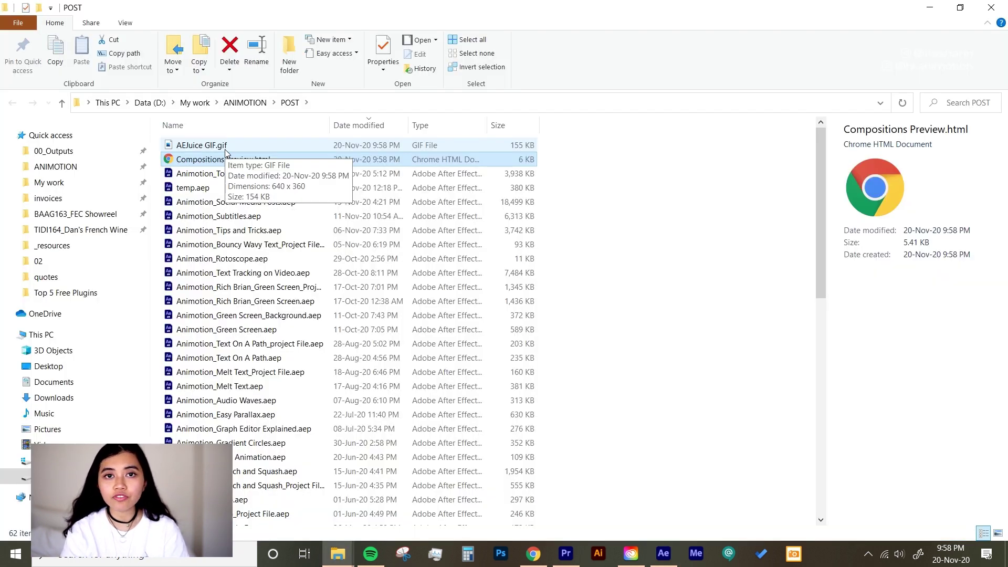
# Play AEJuice GIF.gif in Windows Photos, then bring up the GIF exporter's settings.
pyautogui.doubleClick(207, 147)
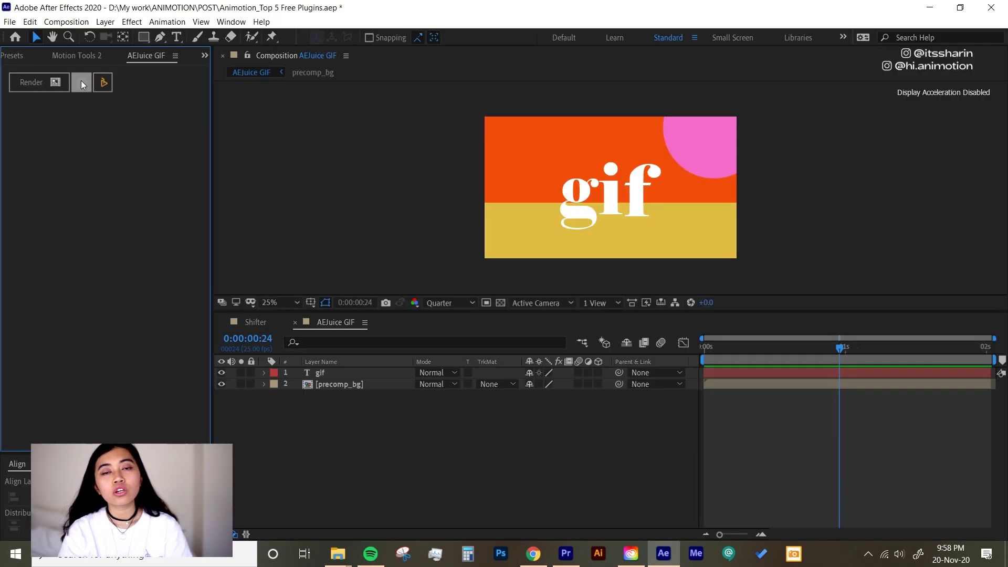
pyautogui.click(81, 82)
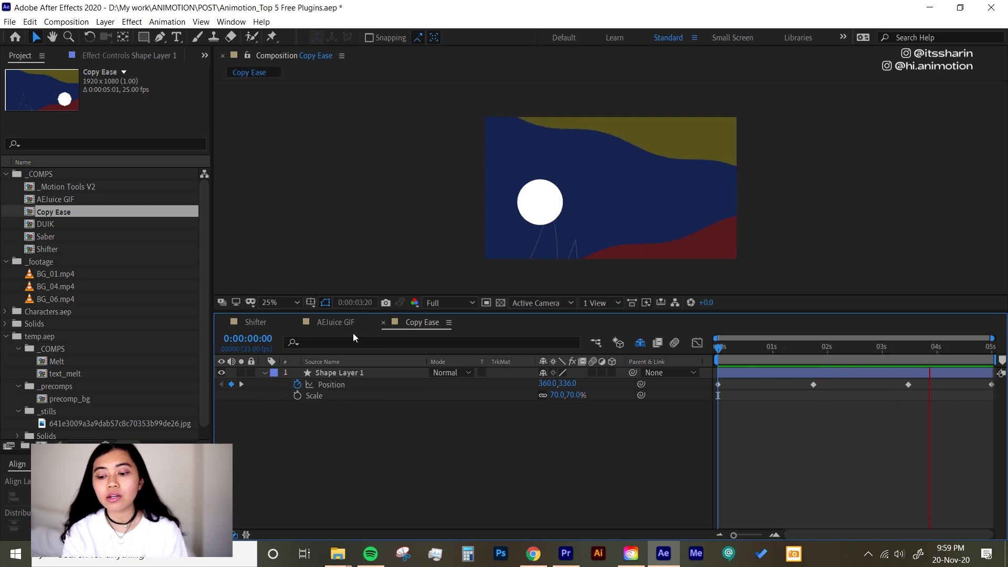
# Dock the AEJuice Tools - Copy Ease panel and select the circle's Position keyframes at frame 0.
pyautogui.click(232, 23)
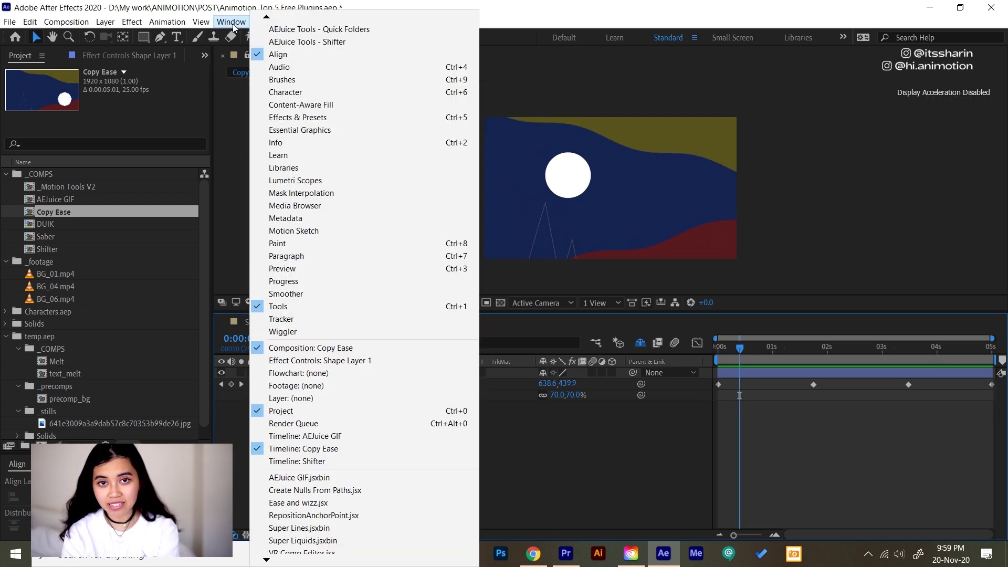
pyautogui.scroll(3, 315, 42)
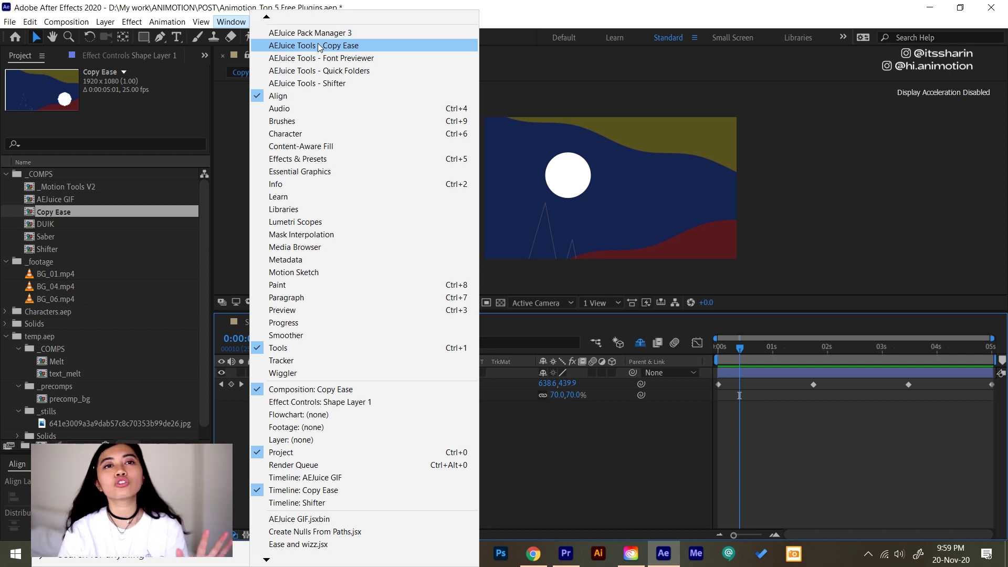
pyautogui.click(320, 46)
pyautogui.moveTo(103, 80); pyautogui.dragTo(102, 154)
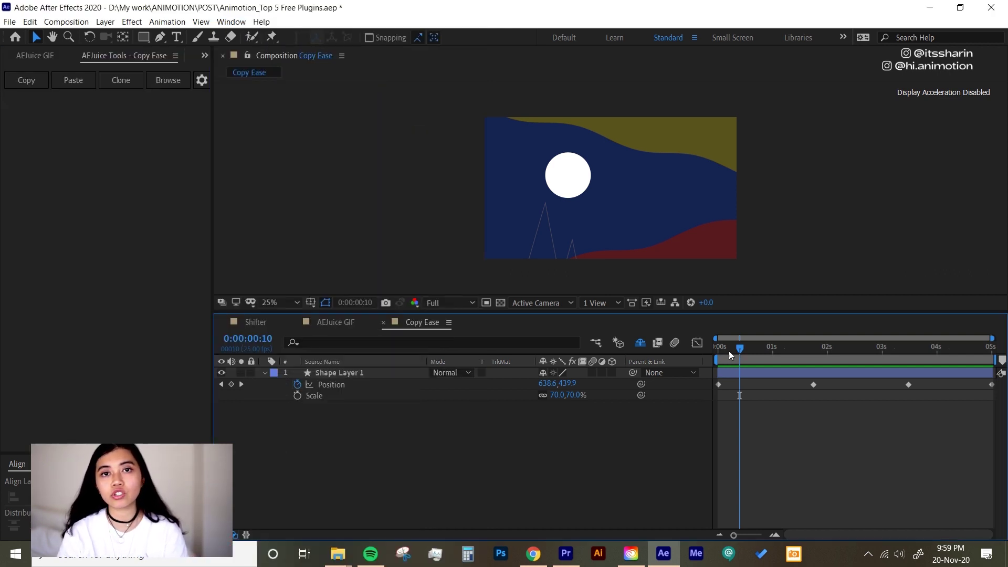
pyautogui.press('Home')
pyautogui.moveTo(837, 405); pyautogui.dragTo(713, 375)
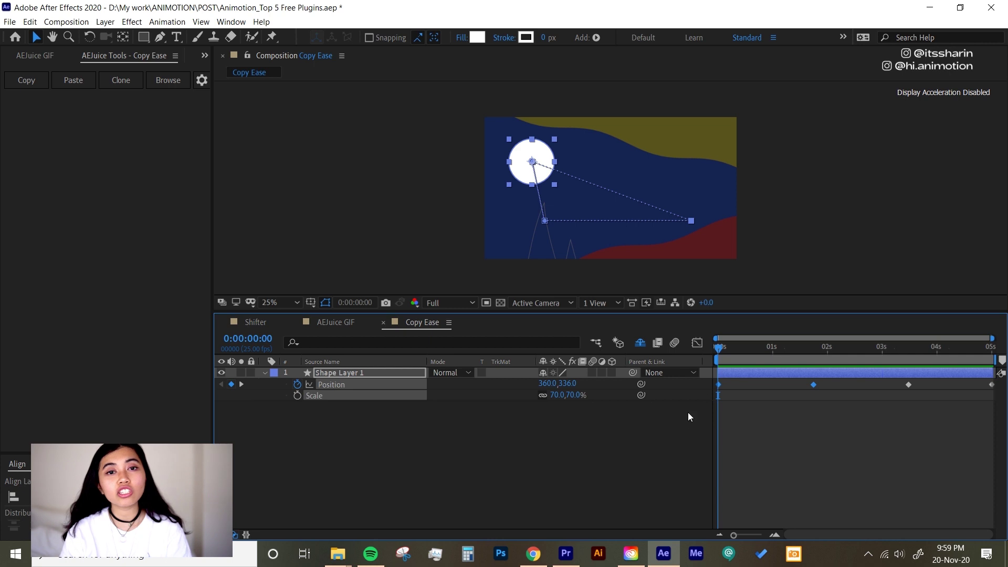
# In the Graph Editor, Easy Ease the keyframes and stretch the first two's influence for a gentler start.
pyautogui.click(697, 343)
pyautogui.press('F9')
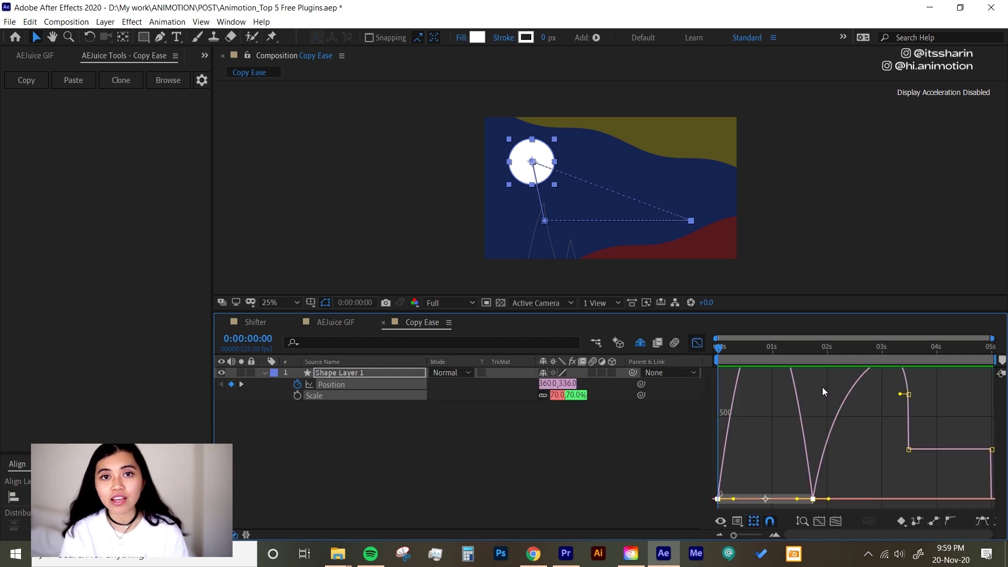
pyautogui.moveTo(838, 486); pyautogui.dragTo(745, 502)
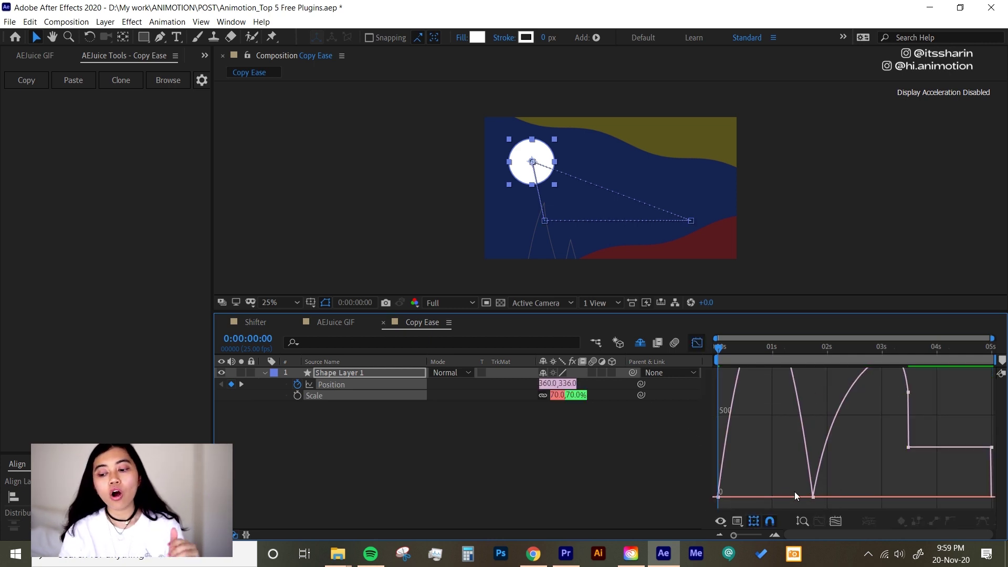
pyautogui.moveTo(826, 492); pyautogui.dragTo(716, 502)
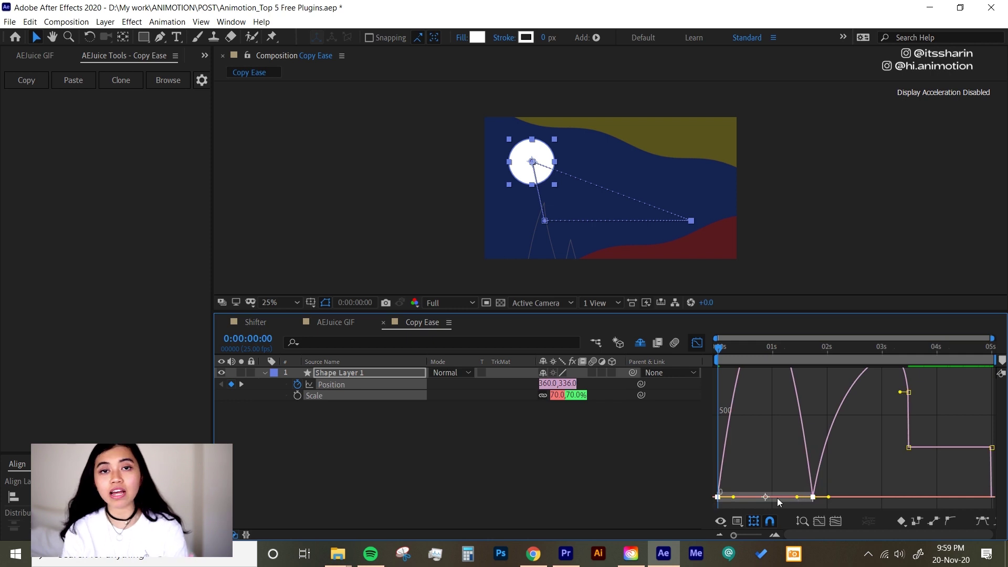
pyautogui.moveTo(778, 497); pyautogui.dragTo(766, 497)
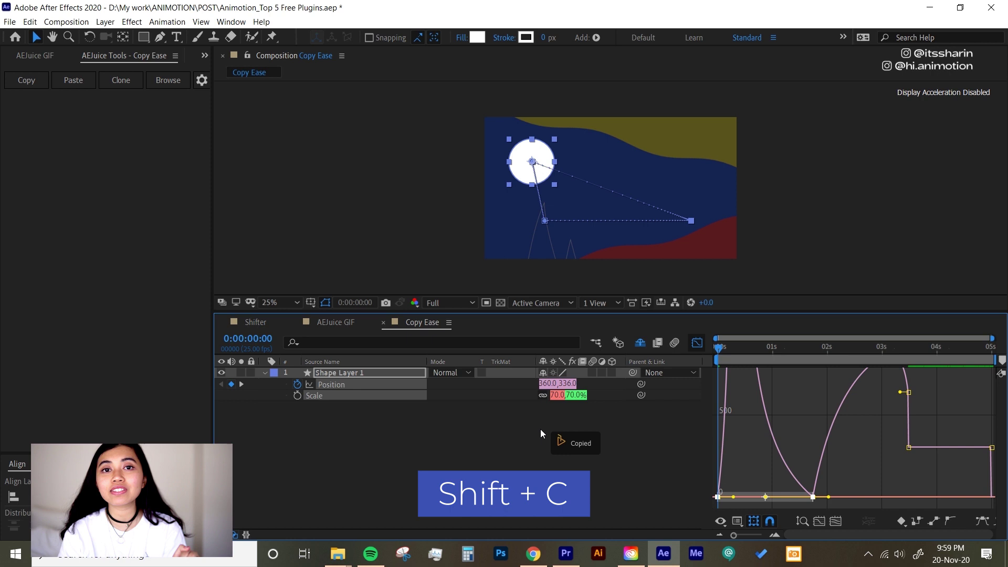
# Paste the copied ease onto the last two Position keyframes around 3 seconds 12 frames.
pyautogui.click(910, 347)
pyautogui.moveTo(890, 385); pyautogui.dragTo(997, 465)
pyautogui.click(837, 520)
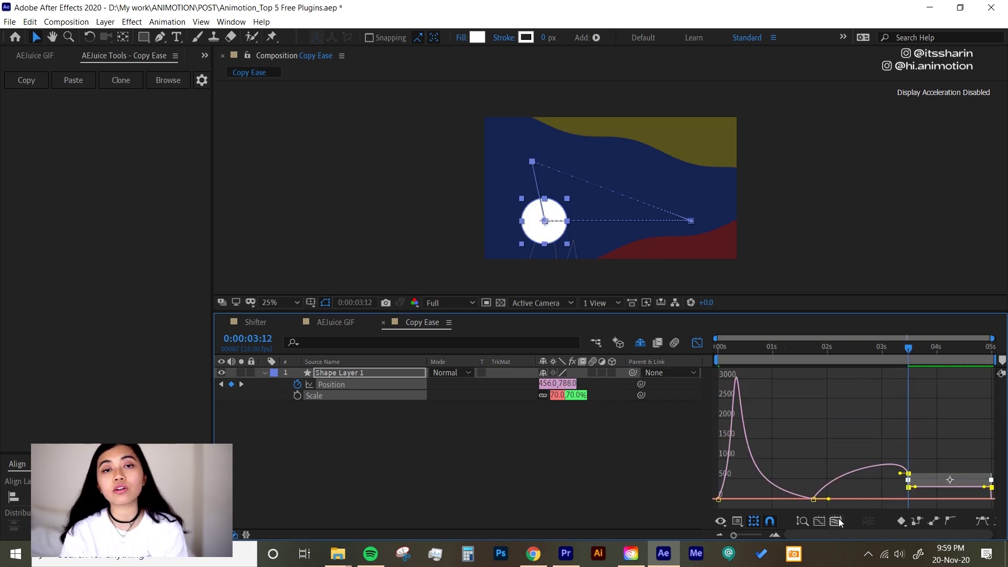
pyautogui.hotkey('shift', 'v')
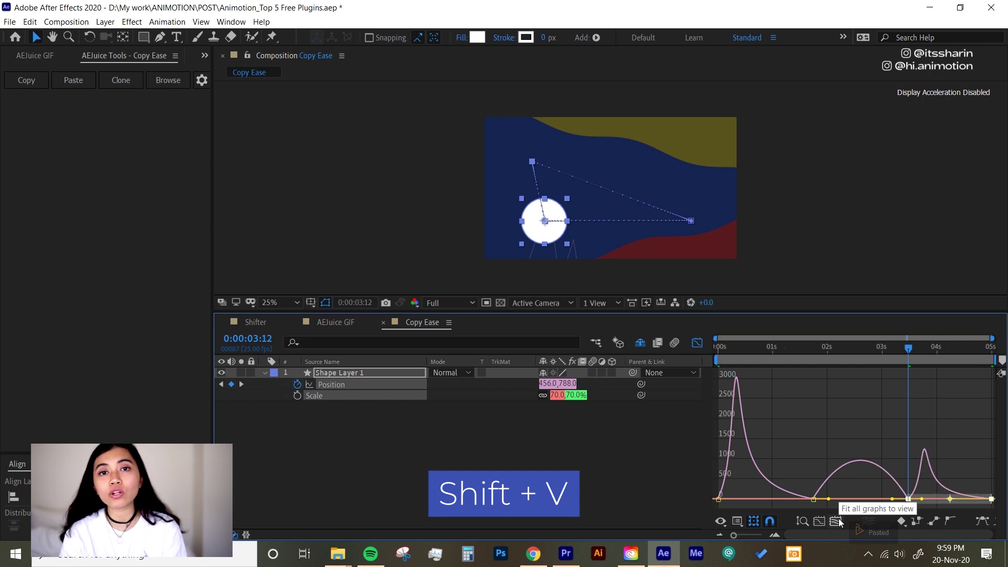
pyautogui.click(697, 343)
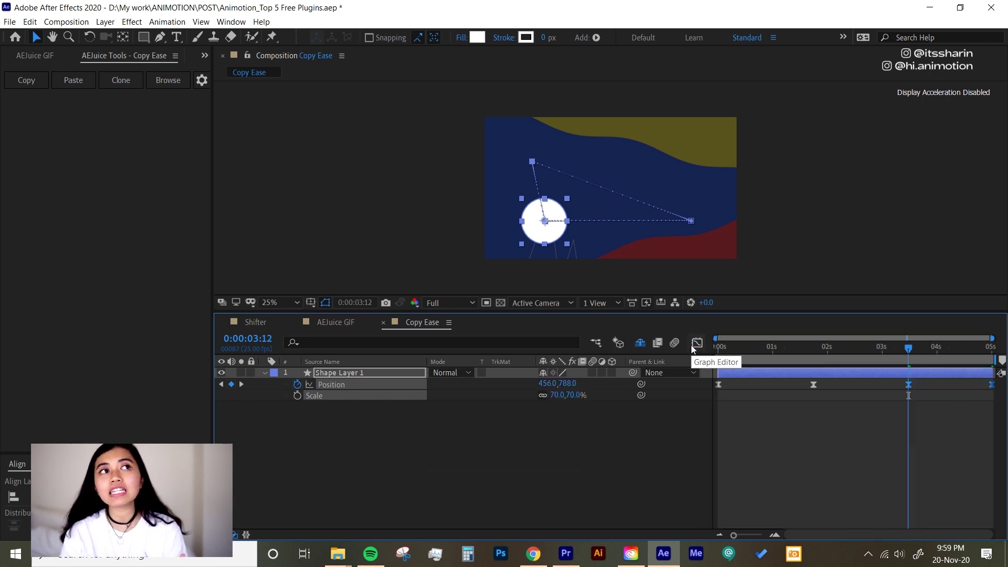
pyautogui.click(711, 387)
# Pick the Ease Middle 03 preset in Copy Ease and paste it onto all Position keyframes.
pyautogui.moveTo(710, 387); pyautogui.dragTo(821, 406)
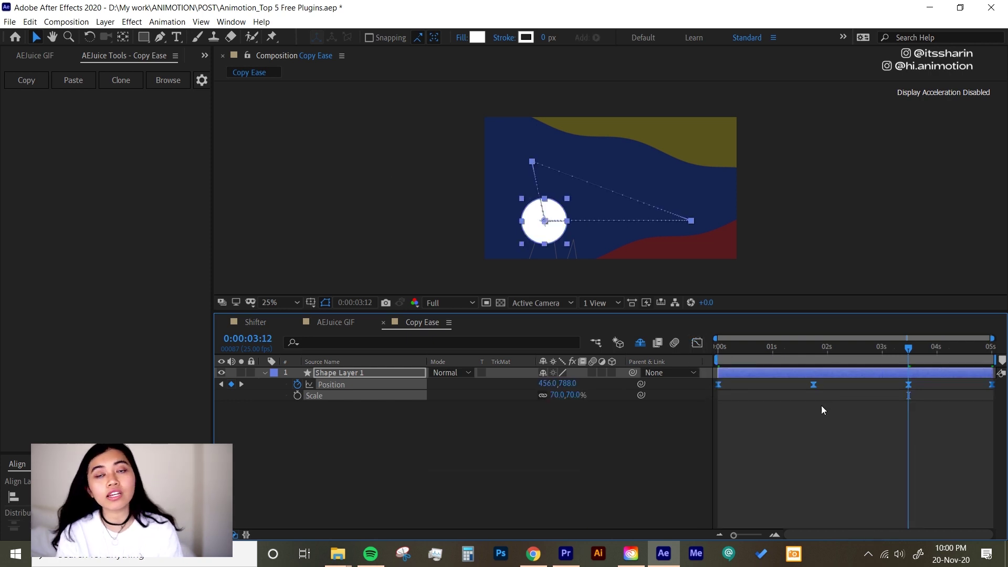
pyautogui.click(163, 80)
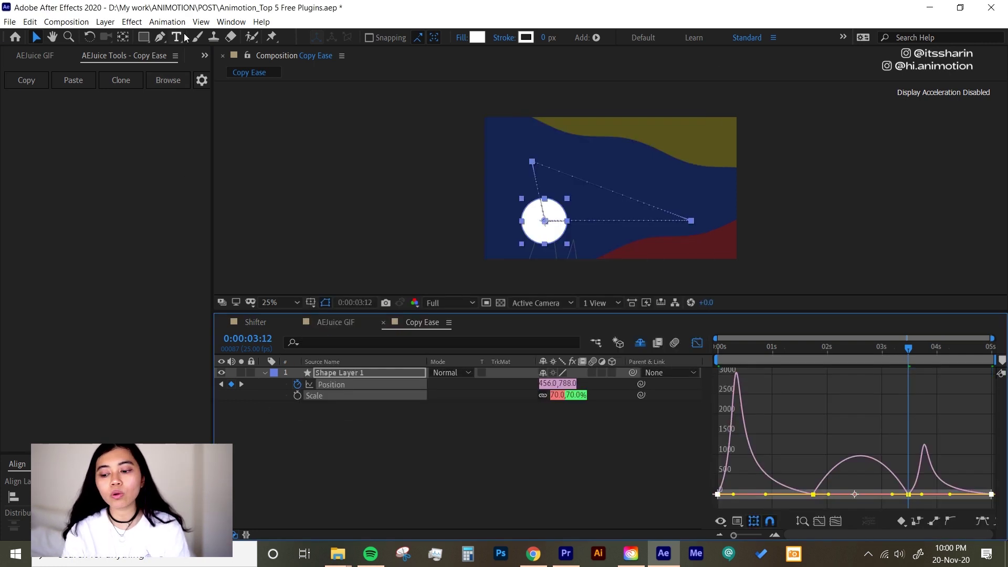
pyautogui.click(168, 79)
pyautogui.click(381, 298)
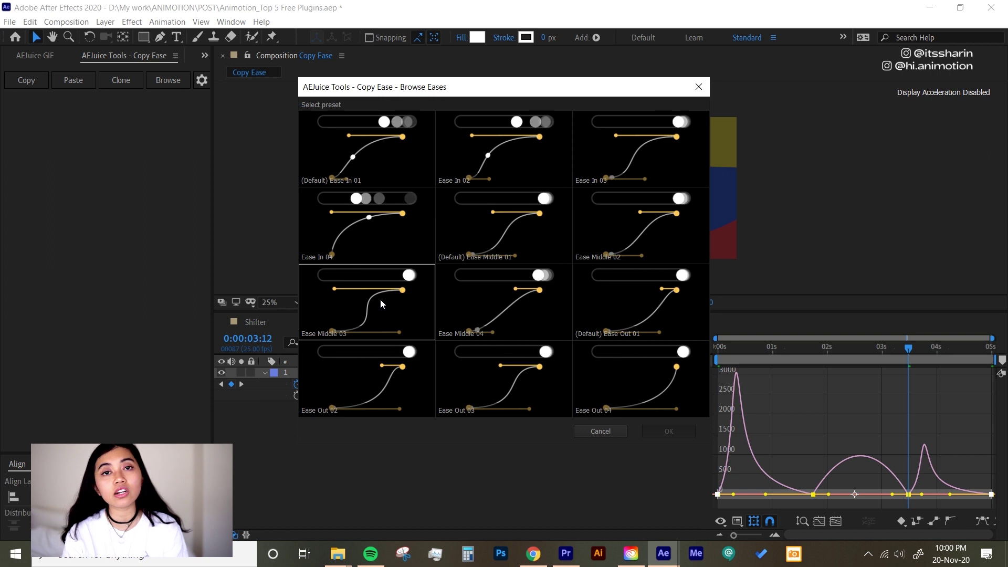
pyautogui.click(686, 434)
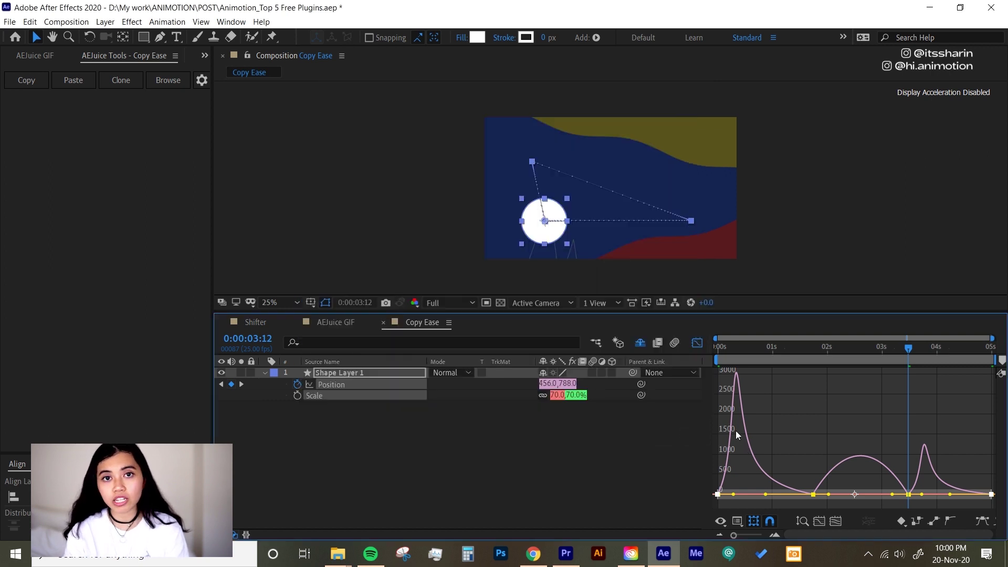
pyautogui.moveTo(830, 466); pyautogui.dragTo(711, 501)
pyautogui.hotkey('ctrl', 'v')
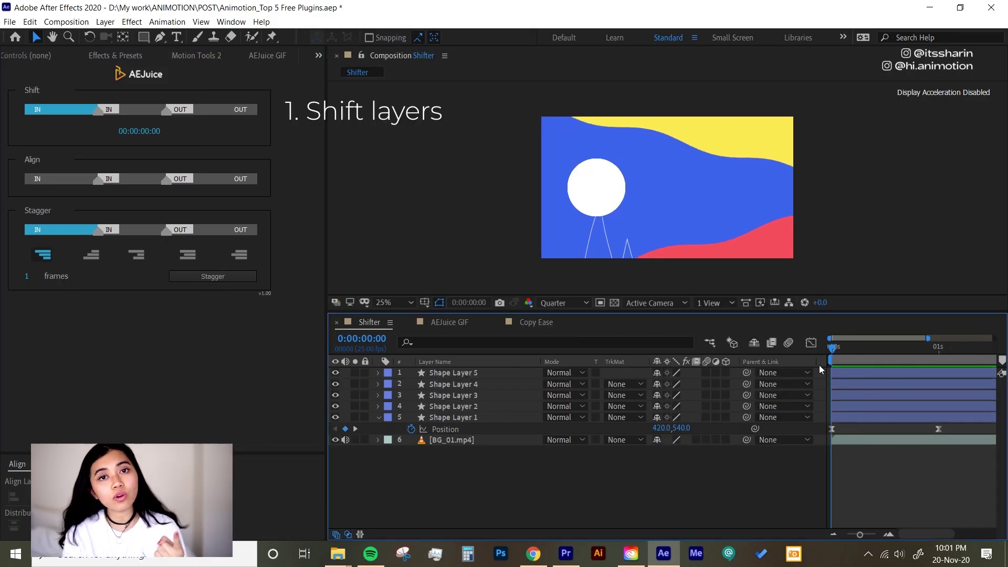
# Shift the five shape layers 10 frames later and test aligning their starts and ends.
pyautogui.moveTo(861, 351)
pyautogui.mouseDown()
pyautogui.moveTo(821, 370)
pyautogui.moveTo(858, 348)
pyautogui.mouseUp()
pyautogui.click(859, 374)
pyautogui.keyDown('shift'); pyautogui.click(854, 420); pyautogui.keyUp('shift')
pyautogui.click(160, 133)
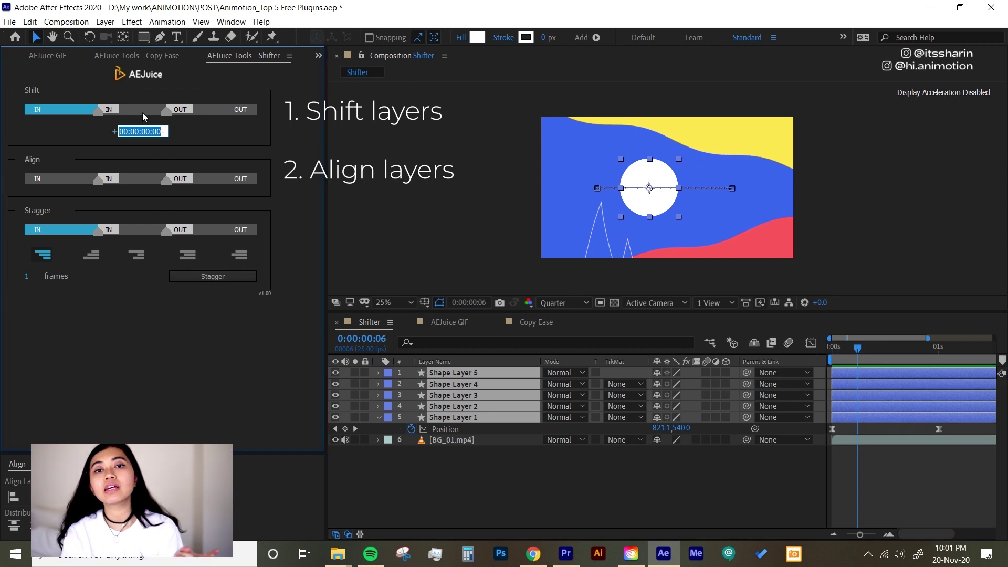
pyautogui.write('10')
pyautogui.press('Return')
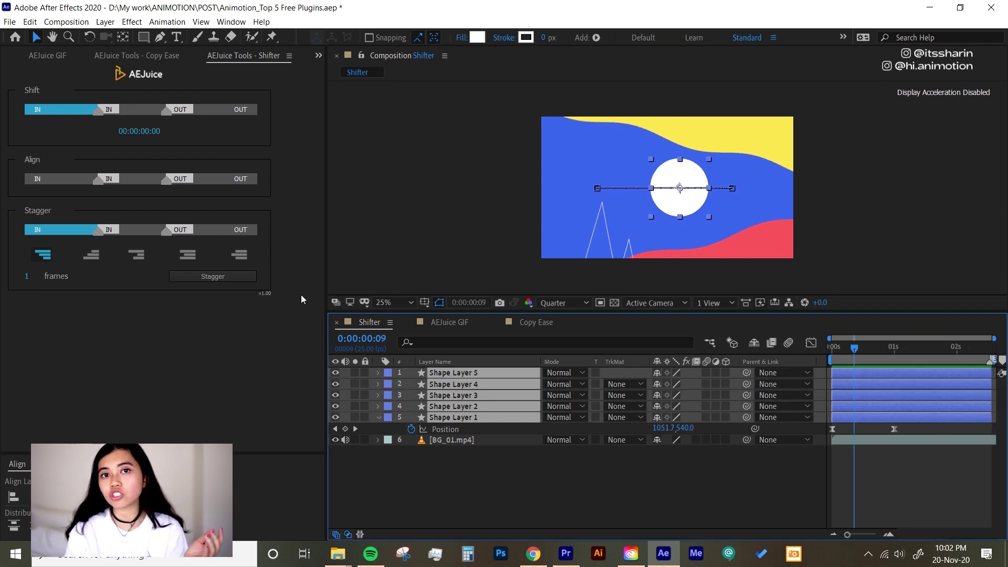
pyautogui.click(60, 182)
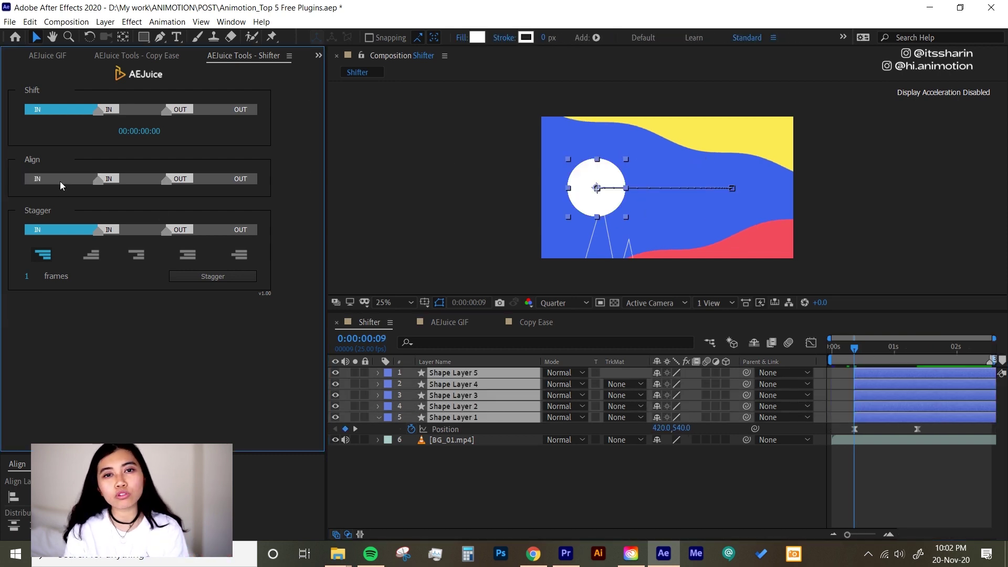
pyautogui.press('space')
pyautogui.click(240, 180)
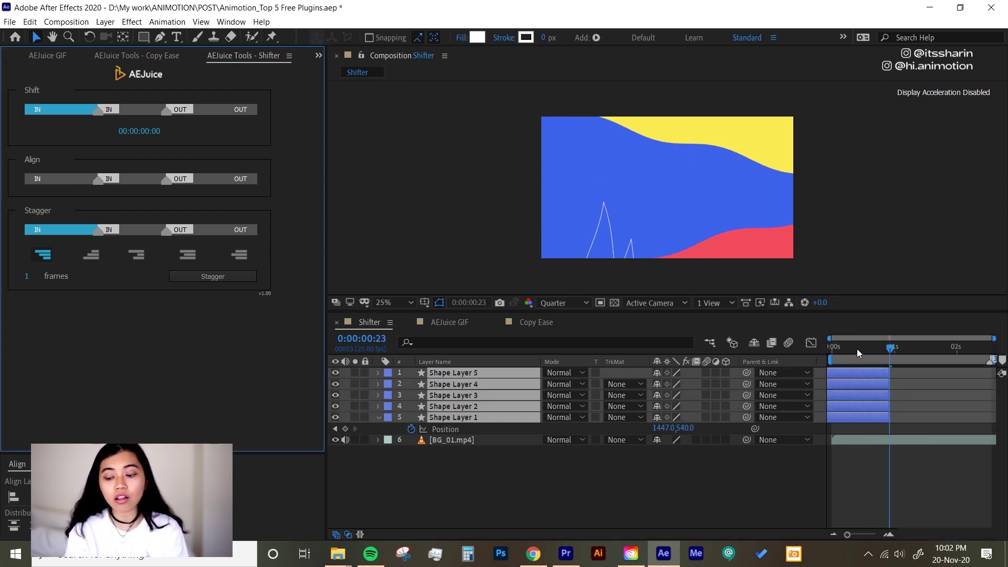
pyautogui.hotkey('ctrl', 'z')
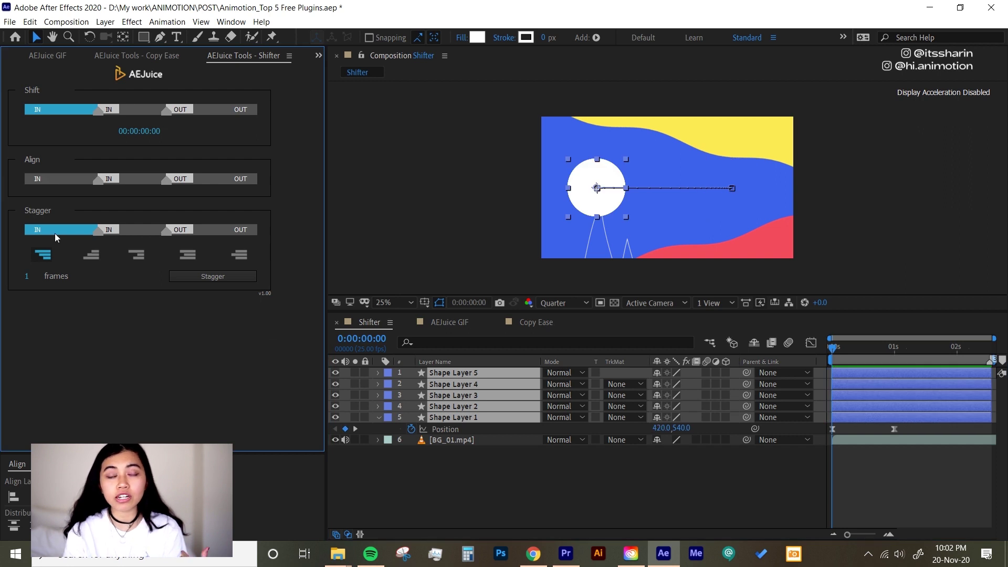
# Set Stagger to 10 frames and stagger the five layers, then undo it.
pyautogui.click(28, 278)
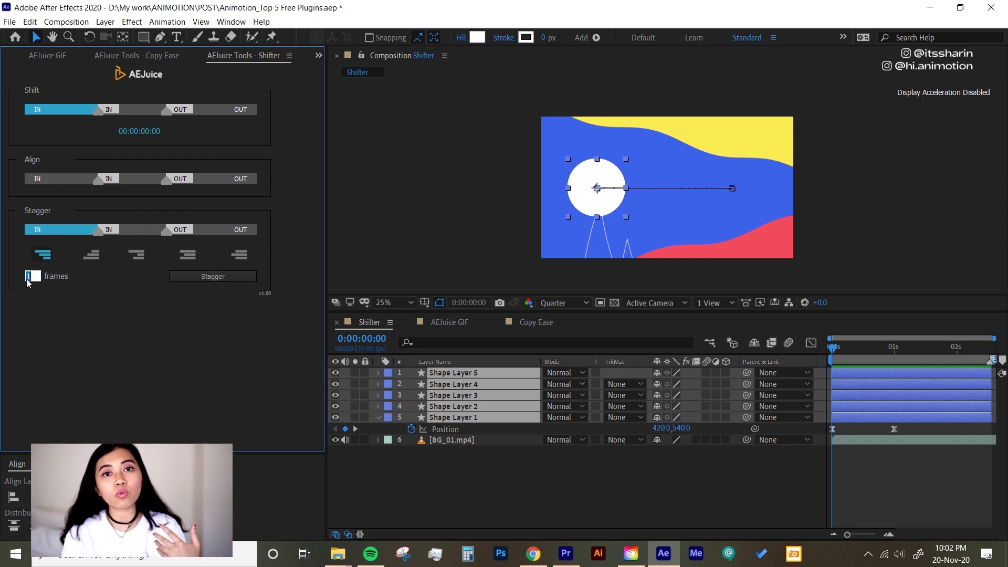
pyautogui.write('10')
pyautogui.click(219, 289)
pyautogui.click(238, 276)
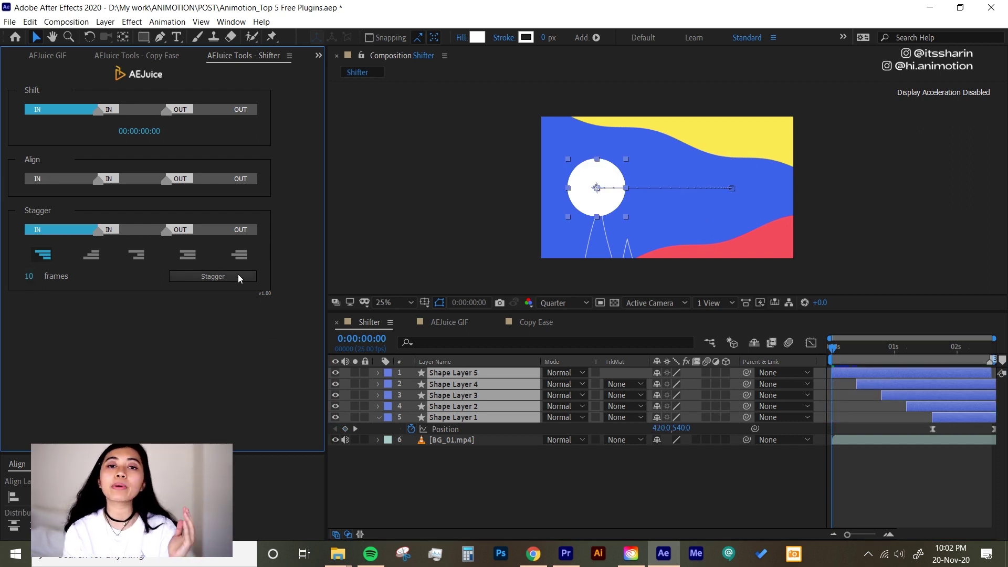
pyautogui.click(863, 446)
pyautogui.hotkey('ctrl', 'z')
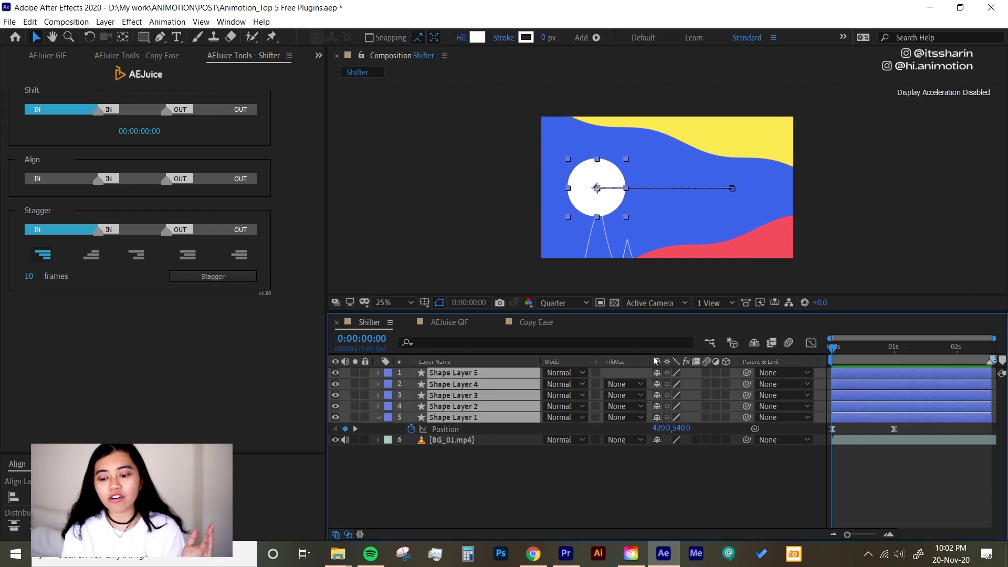
# Compare other stagger orders, finishing with the layers staggered outward from the middle.
pyautogui.click(93, 254)
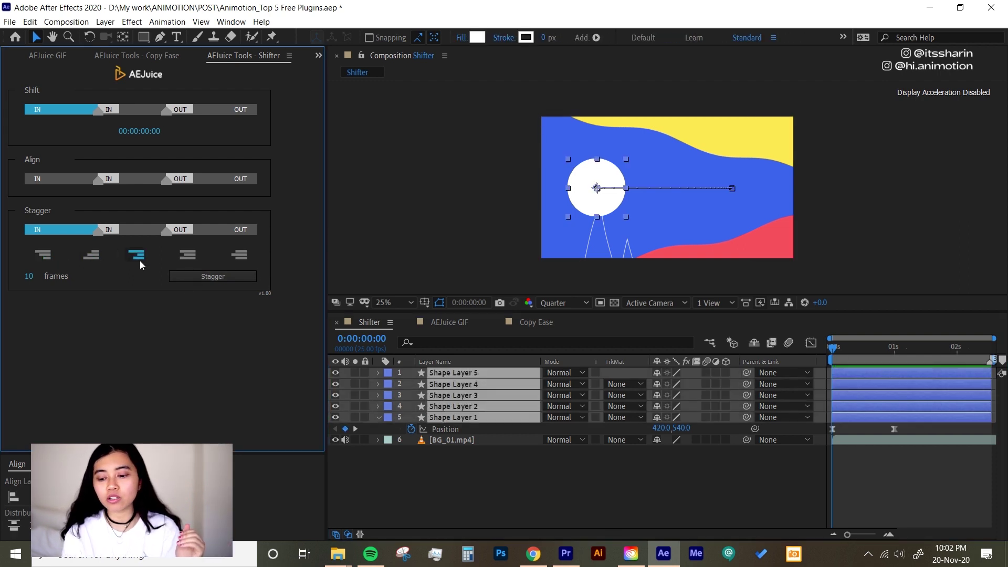
pyautogui.click(196, 276)
pyautogui.click(888, 455)
pyautogui.hotkey('ctrl', 'z')
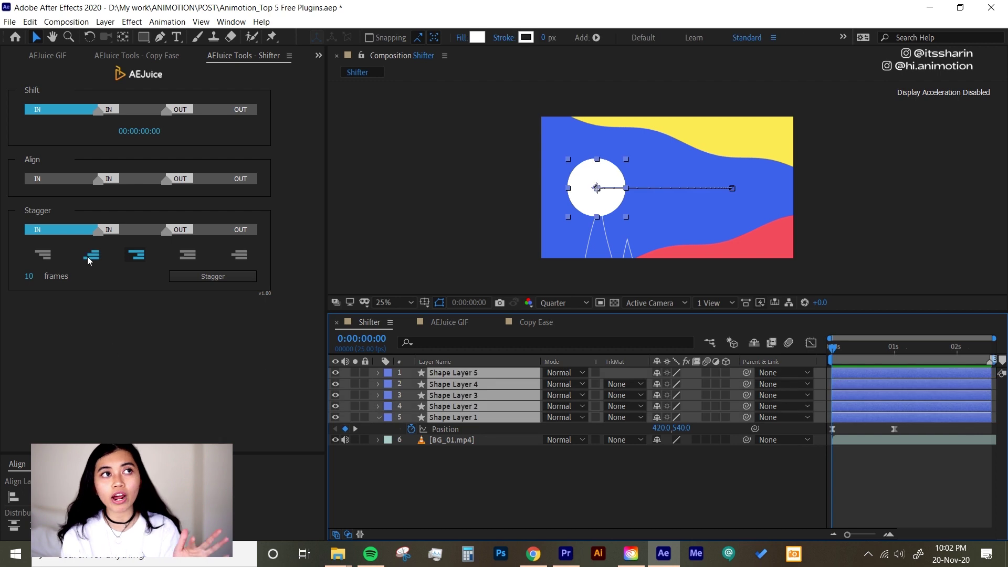
pyautogui.click(91, 255)
pyautogui.click(187, 275)
pyautogui.click(756, 511)
pyautogui.hotkey('ctrl', 'z')
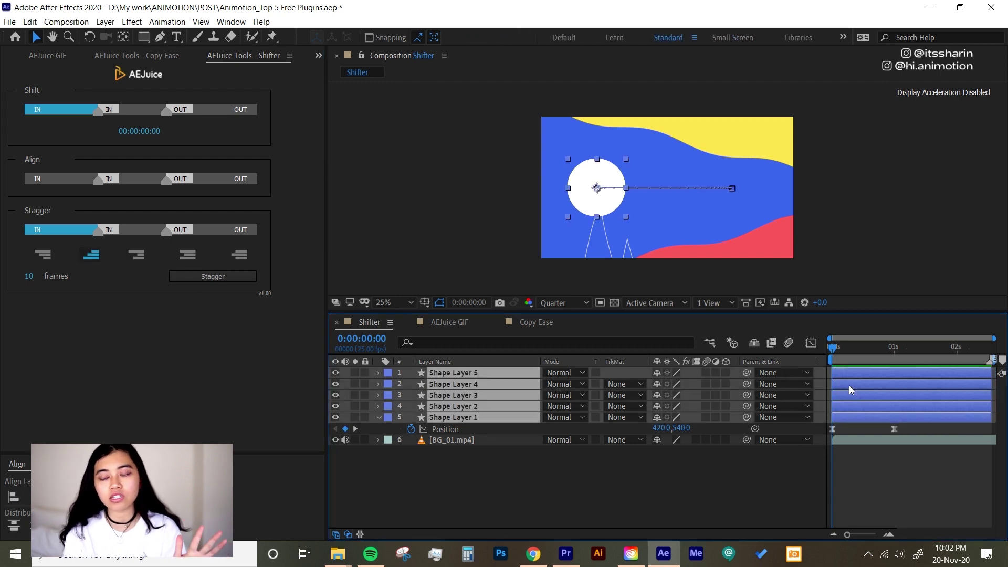
pyautogui.click(240, 255)
pyautogui.click(228, 275)
pyautogui.click(718, 487)
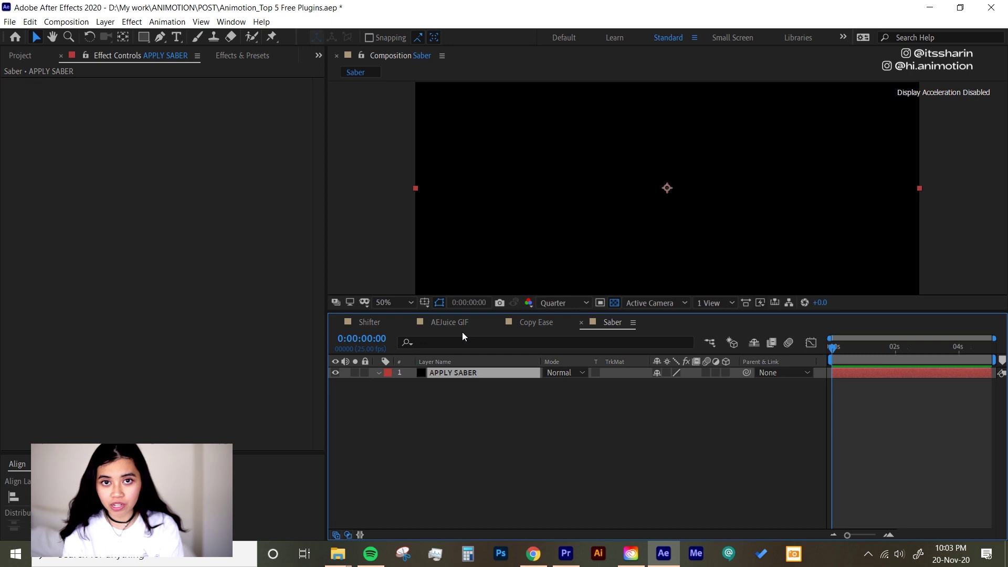
# Make the Saber composition viewer taller to show the empty APPLY SABER layer.
pyautogui.moveTo(474, 311); pyautogui.dragTo(463, 355)
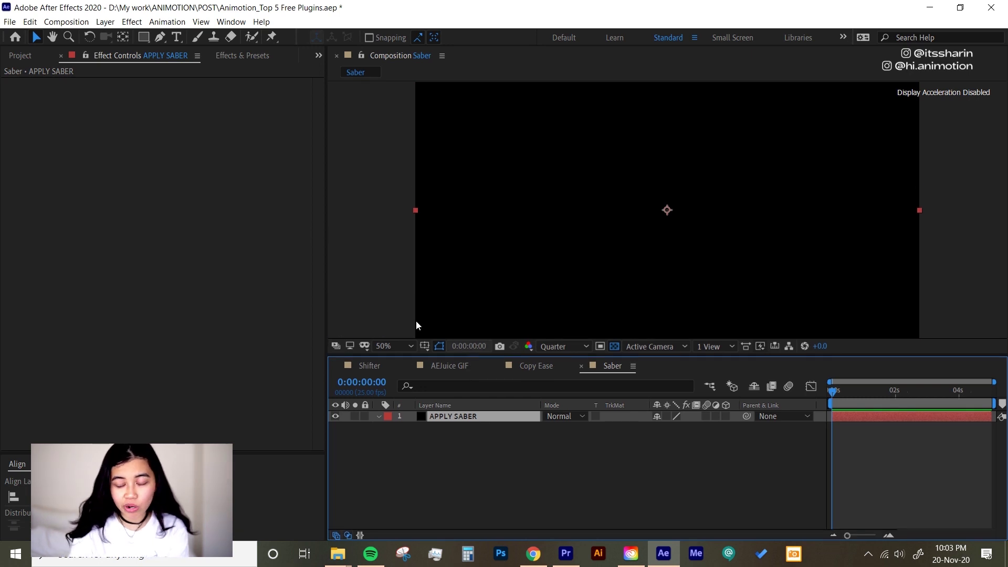
# Apply the Saber effect to APPLY SABER and set its Core Type to Layer Masks.
pyautogui.click(319, 56)
pyautogui.click(357, 98)
pyautogui.click(202, 71)
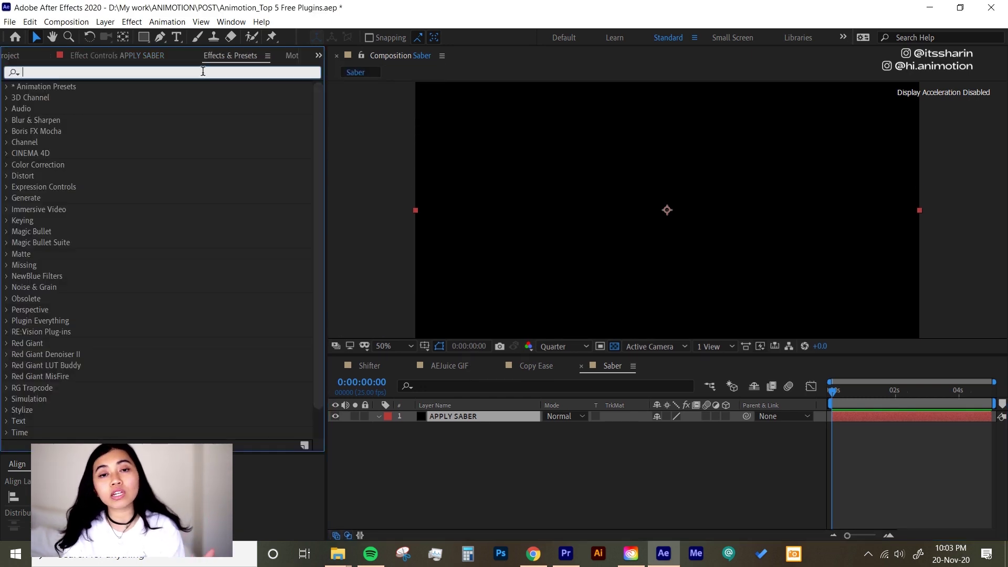
pyautogui.write('saber')
pyautogui.moveTo(44, 99); pyautogui.dragTo(459, 417)
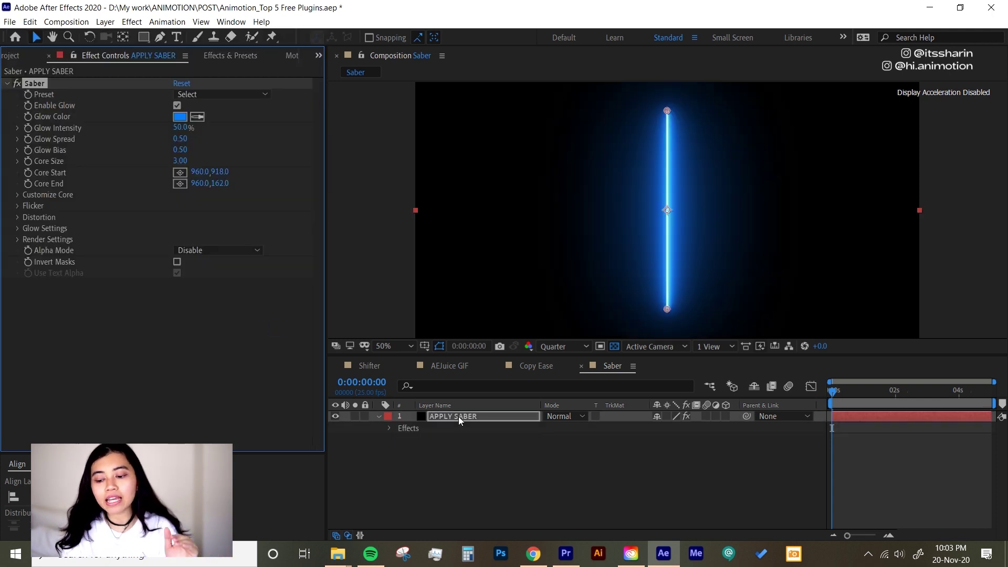
pyautogui.click(18, 195)
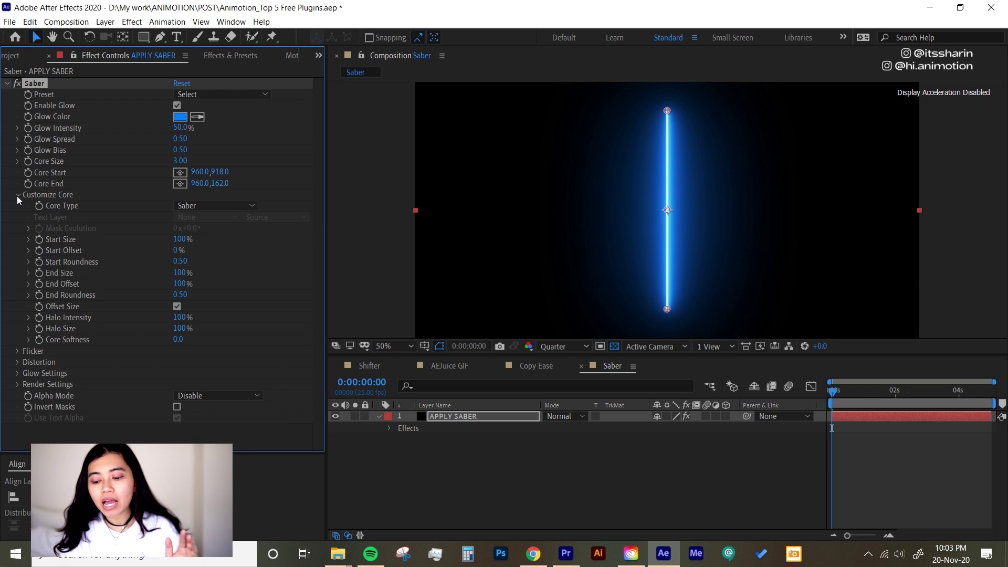
pyautogui.click(207, 206)
pyautogui.click(214, 233)
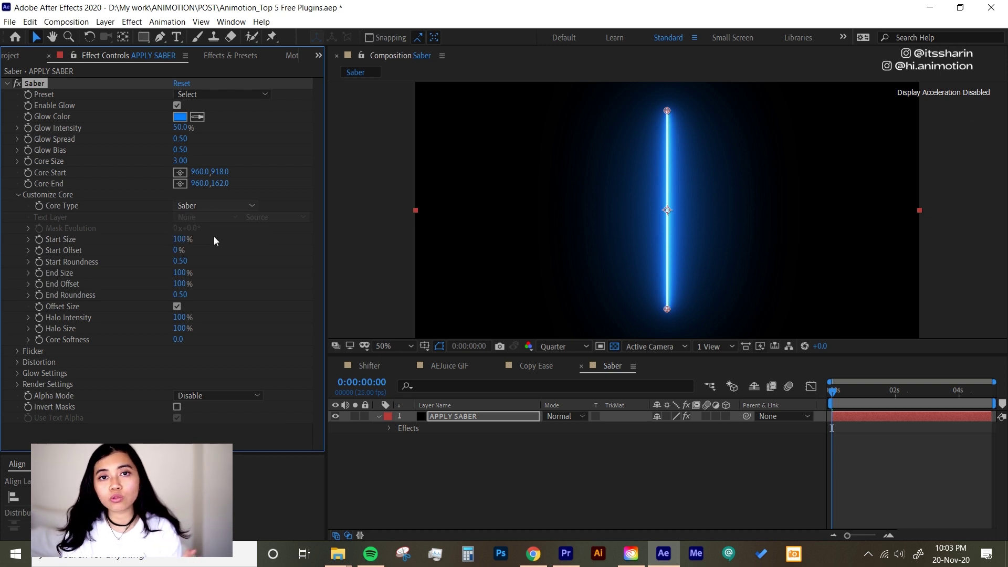
# Draw an S-shaped mask path on the layer for the blue glow to follow.
pyautogui.click(161, 38)
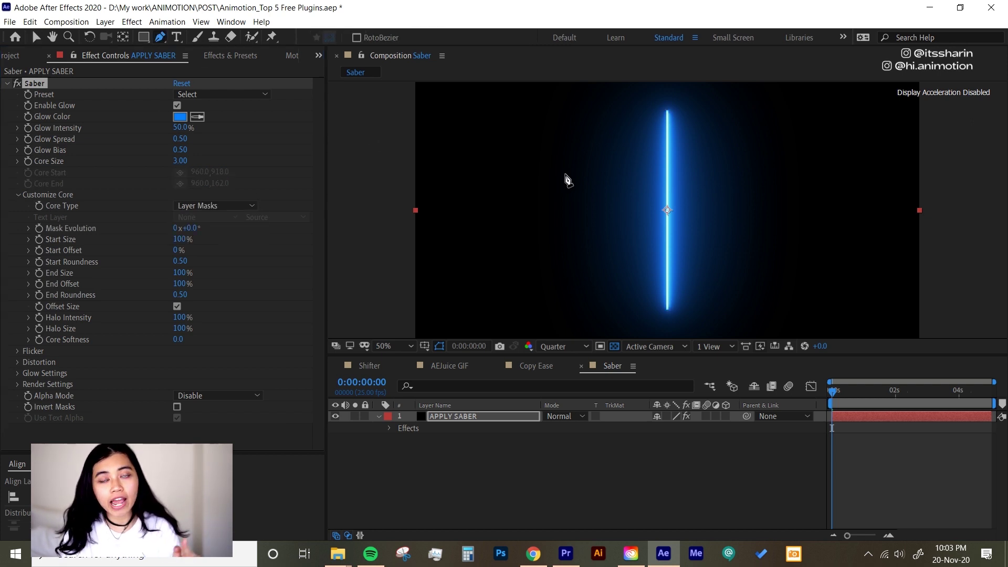
pyautogui.click(566, 169)
pyautogui.moveTo(519, 223); pyautogui.dragTo(524, 259)
pyautogui.moveTo(648, 261); pyautogui.dragTo(686, 238)
pyautogui.moveTo(729, 154); pyautogui.dragTo(761, 148)
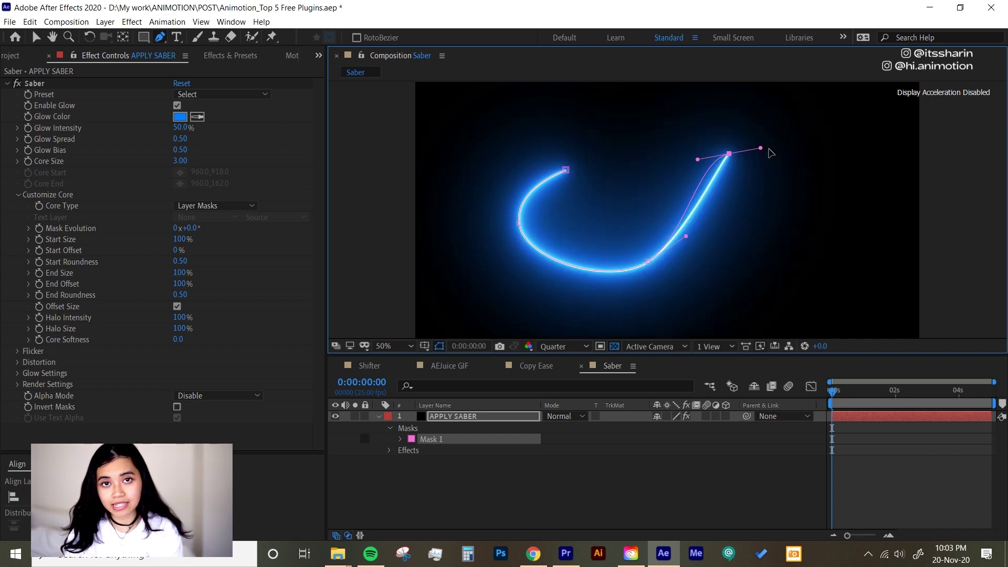
pyautogui.moveTo(807, 243); pyautogui.dragTo(844, 237)
pyautogui.click(590, 483)
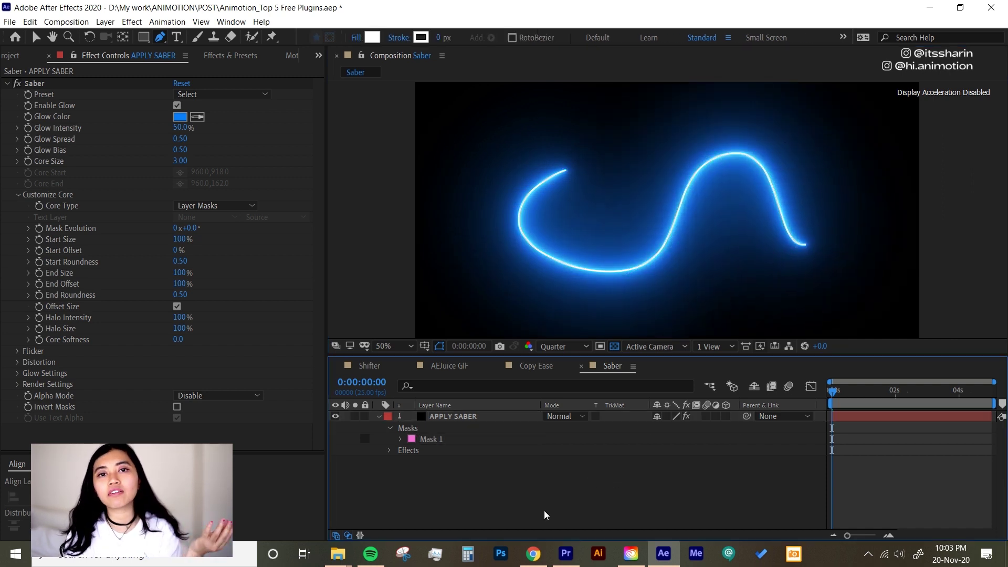
# Try the Fire, Haze, Pulse and Neon Saber presets, settling on GhostBuster.
pyautogui.click(208, 95)
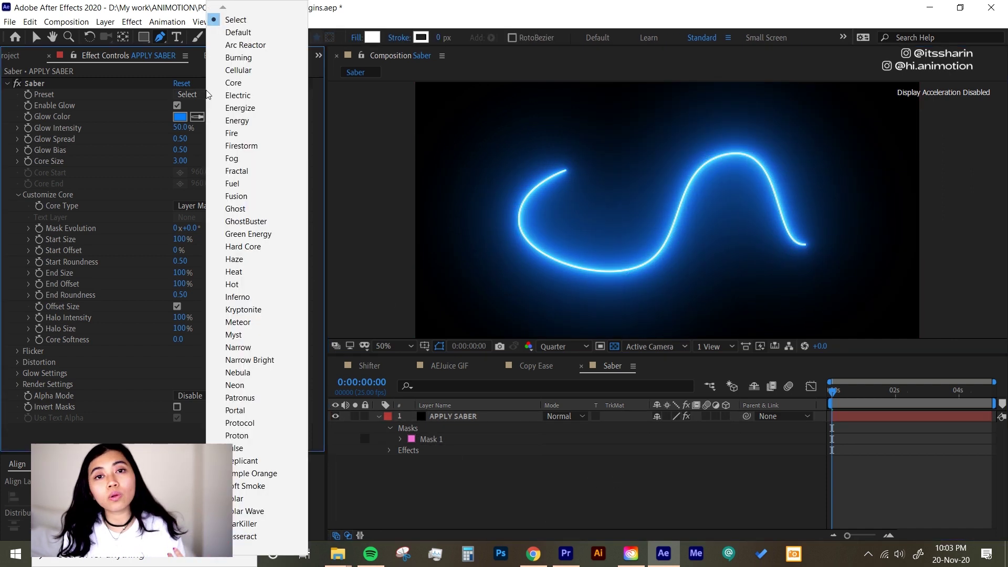
pyautogui.click(244, 133)
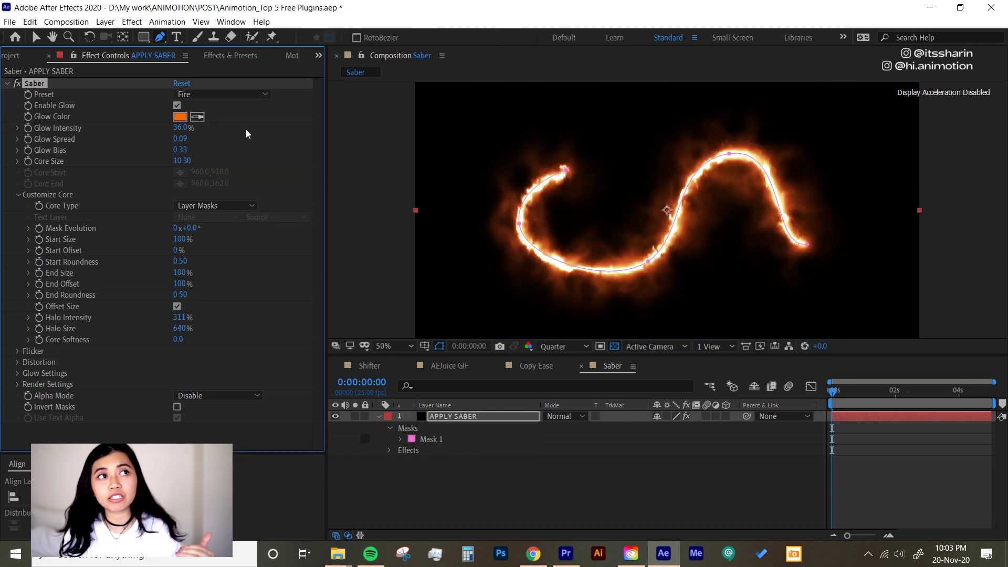
pyautogui.click(218, 94)
pyautogui.click(247, 259)
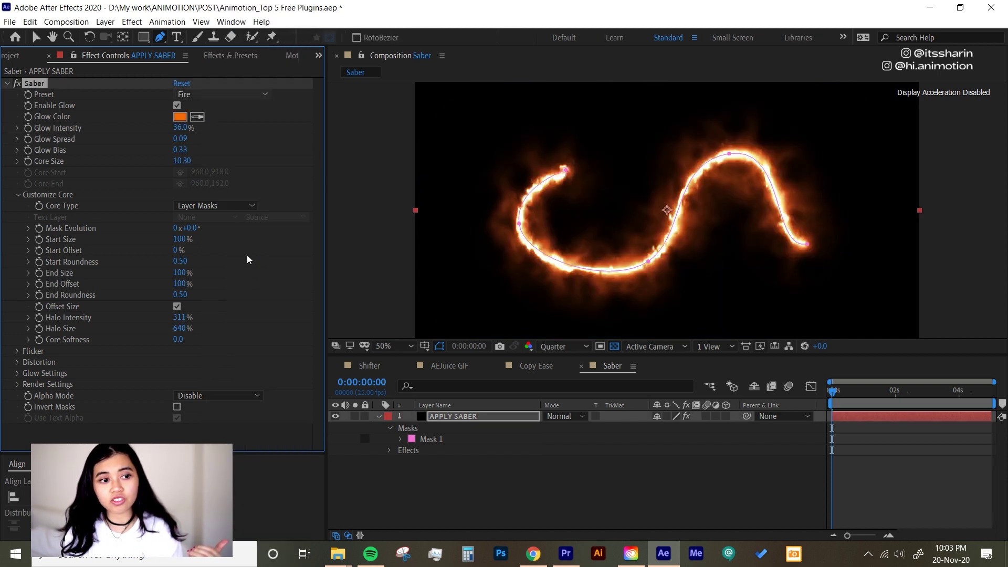
pyautogui.click(245, 96)
pyautogui.click(246, 448)
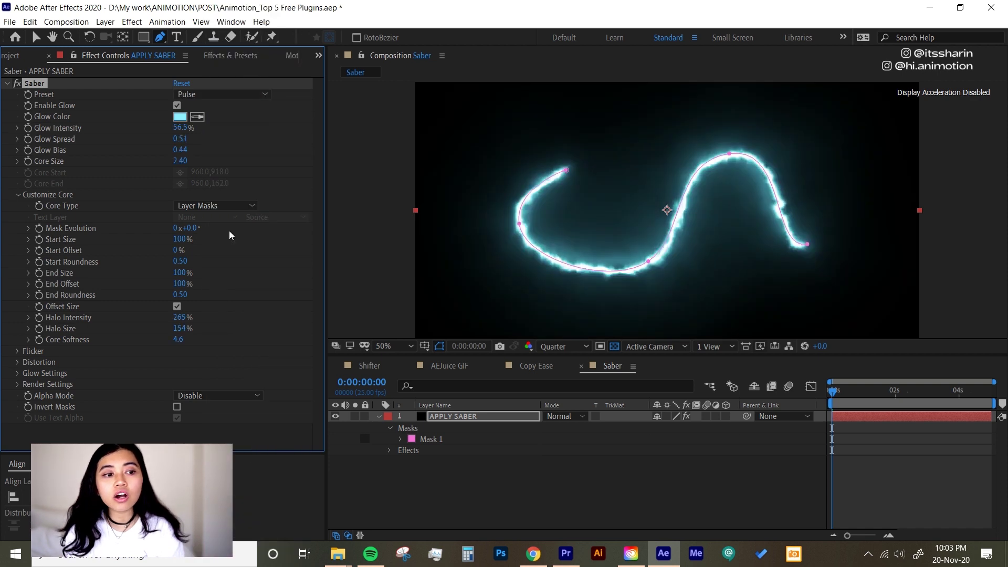
pyautogui.click(201, 95)
pyautogui.click(247, 385)
pyautogui.click(210, 94)
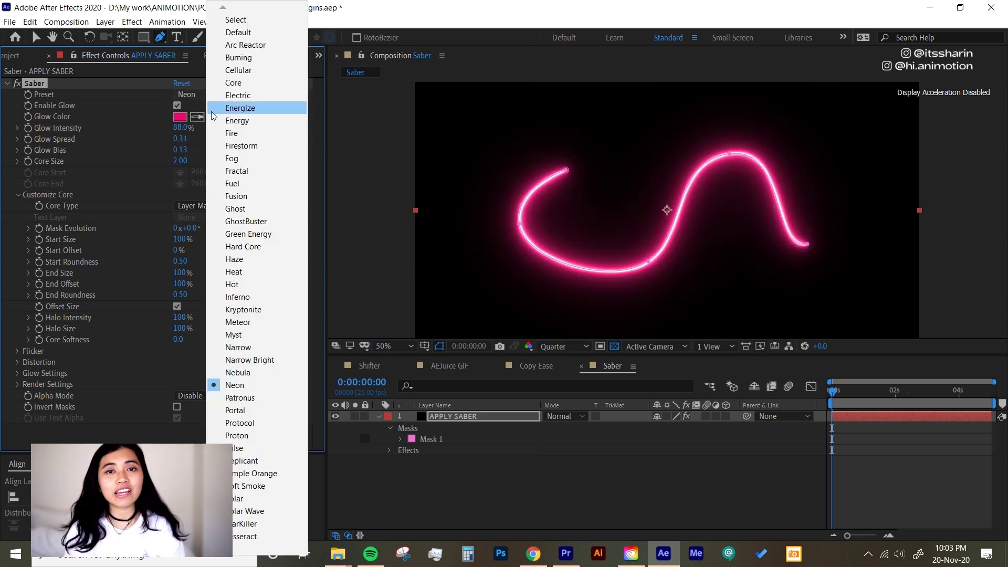
pyautogui.click(259, 221)
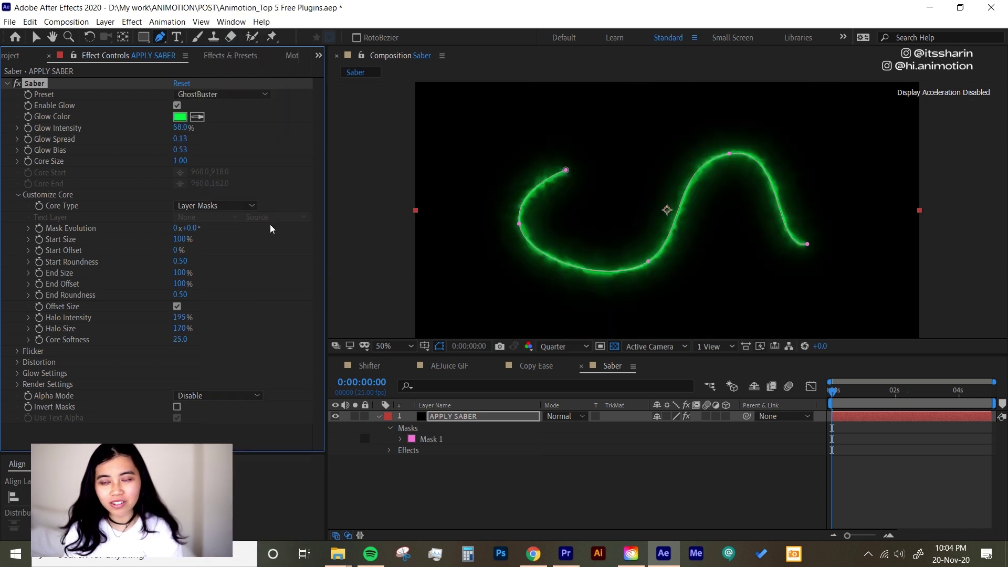
pyautogui.click(454, 471)
# Create a centred SABER text layer and scale it up to 202%.
pyautogui.hotkey('ctrl', 't')
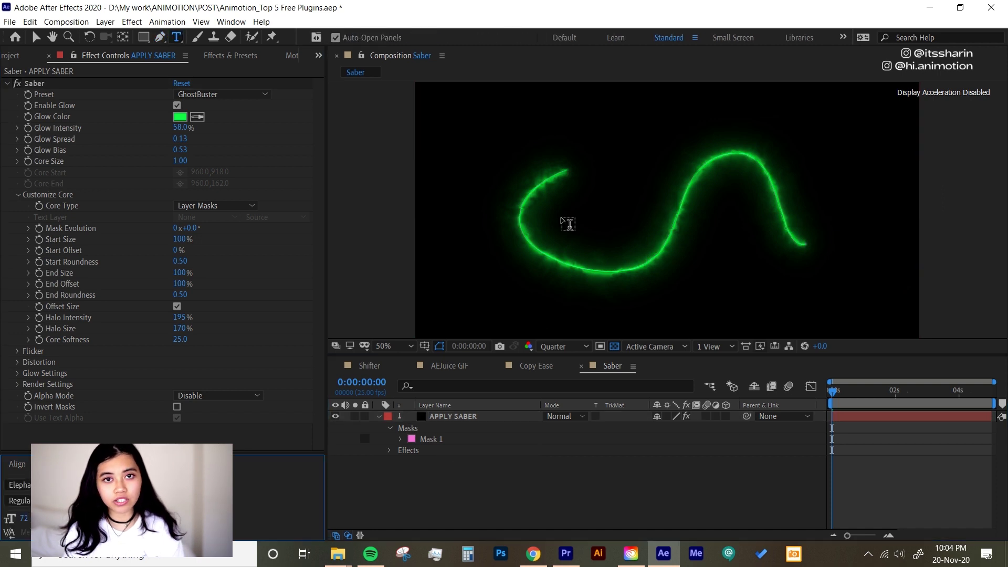
pyautogui.click(561, 216)
pyautogui.write('SABER')
pyautogui.click(501, 422)
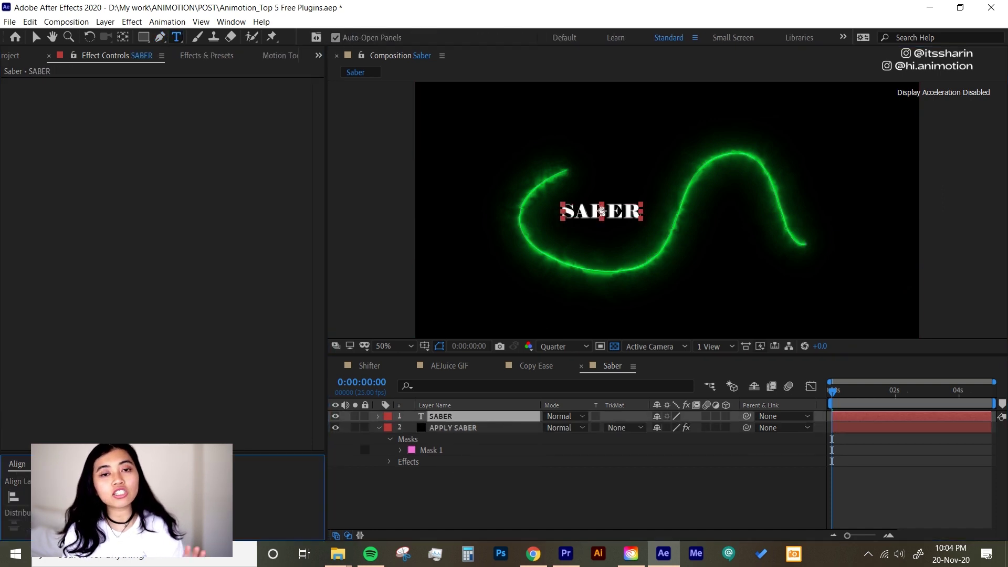
pyautogui.hotkey('ctrl', 'home')
pyautogui.press('s')
pyautogui.moveTo(674, 427); pyautogui.dragTo(737, 415)
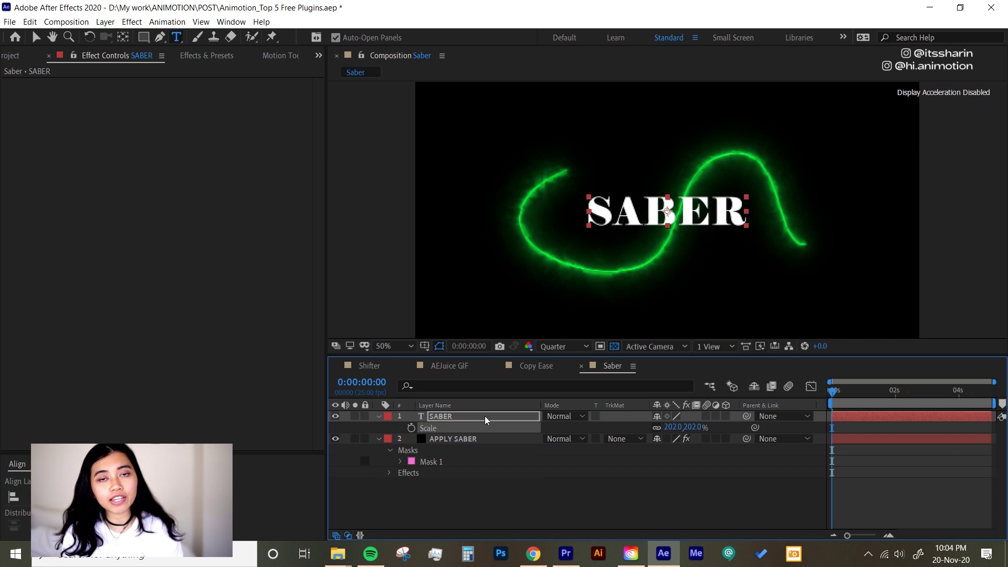
# Set Saber's Core Type to Text Layer using 2. SABER, with Glow Intensity 28%.
pyautogui.hotkey('ctrl', '[')
pyautogui.click(482, 417)
pyautogui.click(199, 206)
pyautogui.click(208, 245)
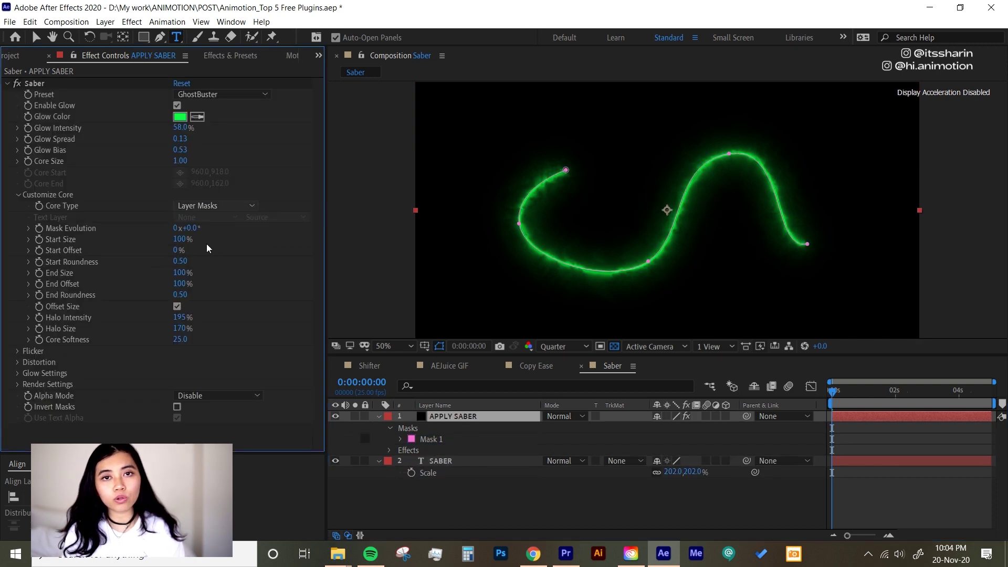
pyautogui.click(209, 217)
pyautogui.click(212, 260)
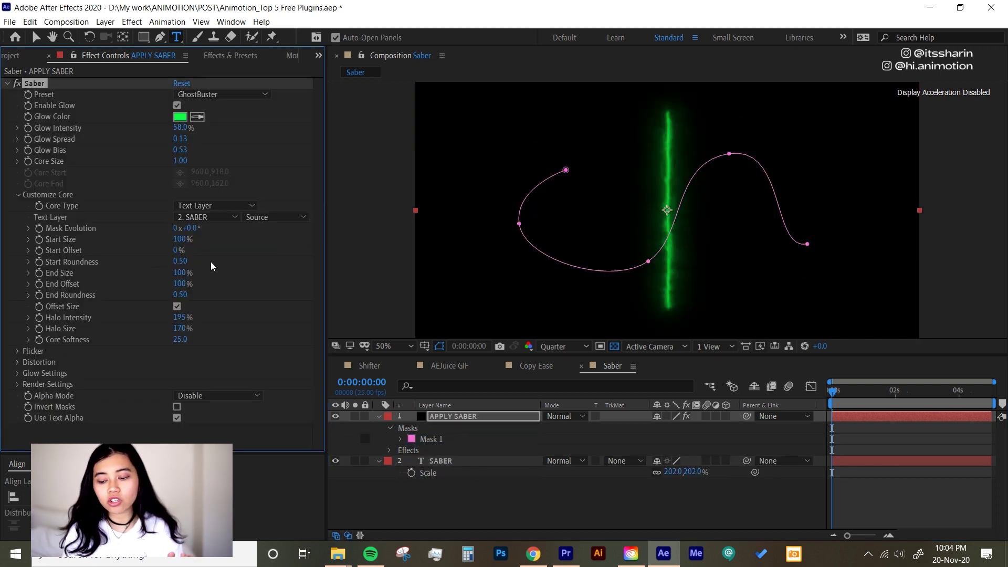
pyautogui.moveTo(185, 131); pyautogui.dragTo(170, 135)
pyautogui.click(440, 499)
pyautogui.click(453, 416)
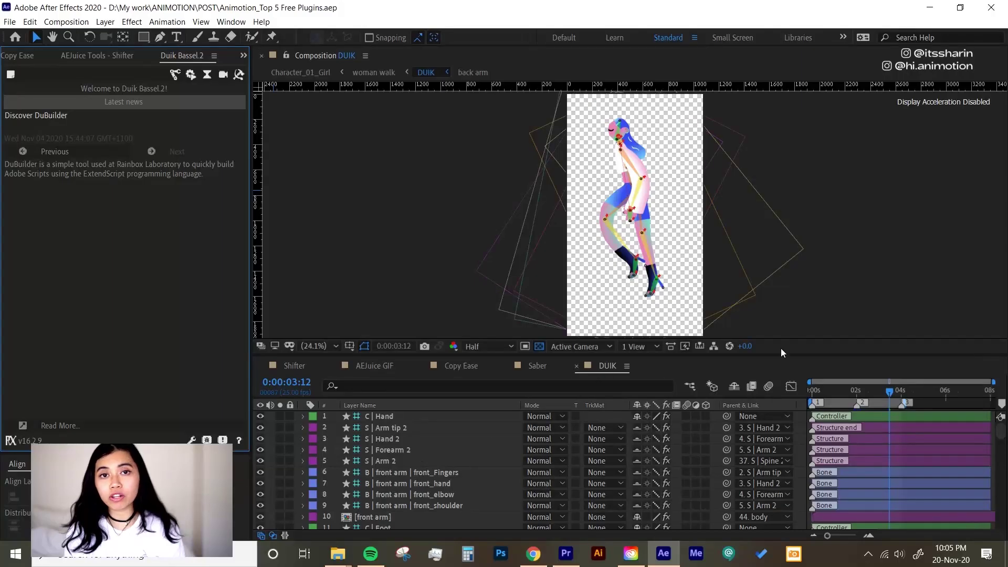
# Enlarge the timeline, add a Duik Hominoid structure, inspect its Forearm, Arm tip and Thigh layers, then undo it.
pyautogui.moveTo(467, 354); pyautogui.dragTo(467, 330)
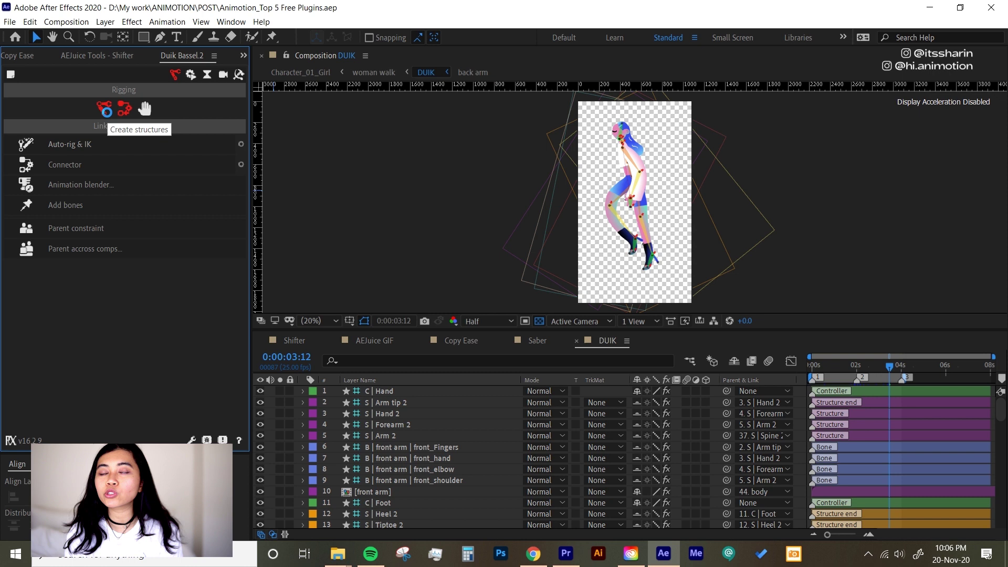
pyautogui.click(124, 109)
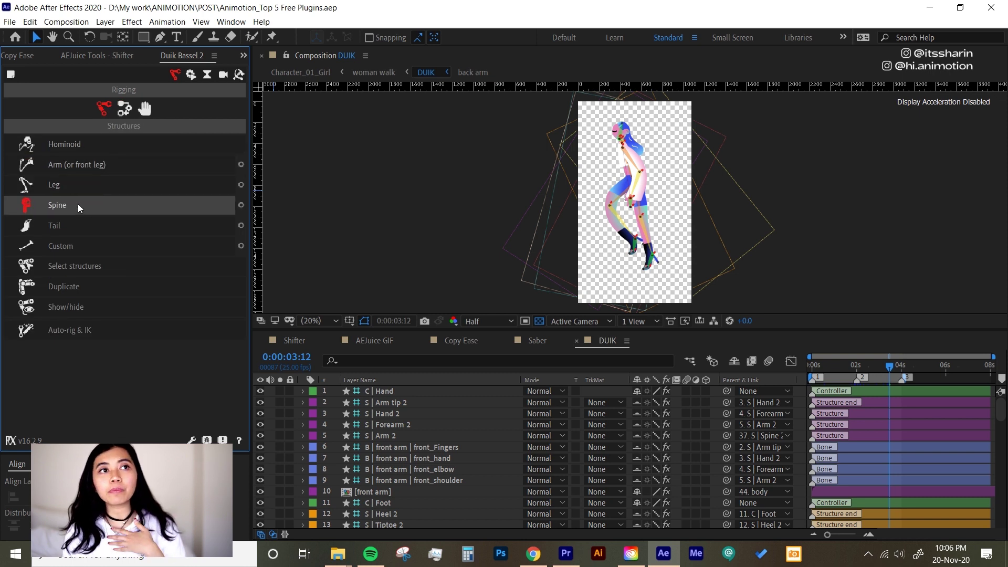
pyautogui.click(71, 141)
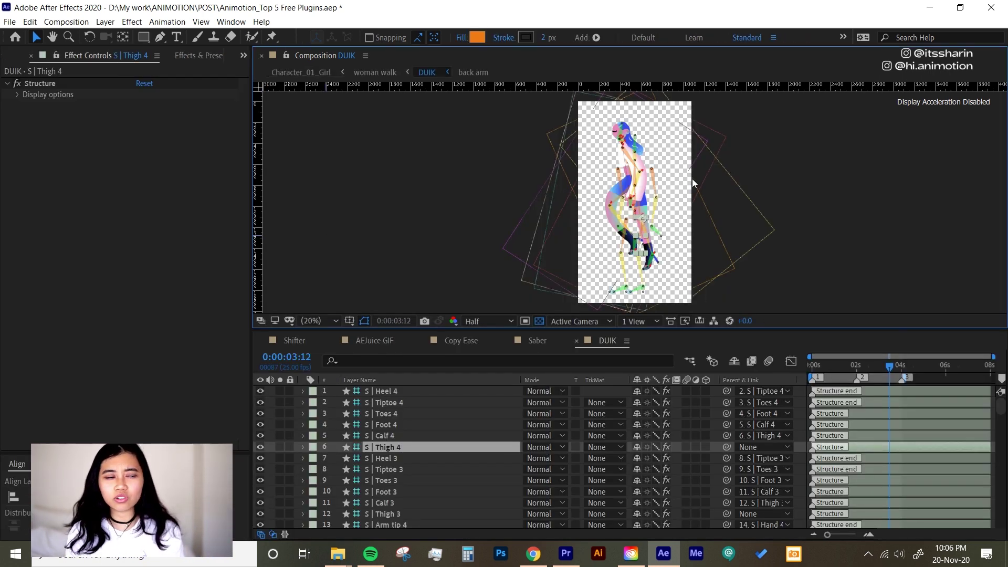
pyautogui.scroll(2, 666, 185)
pyautogui.click(671, 216)
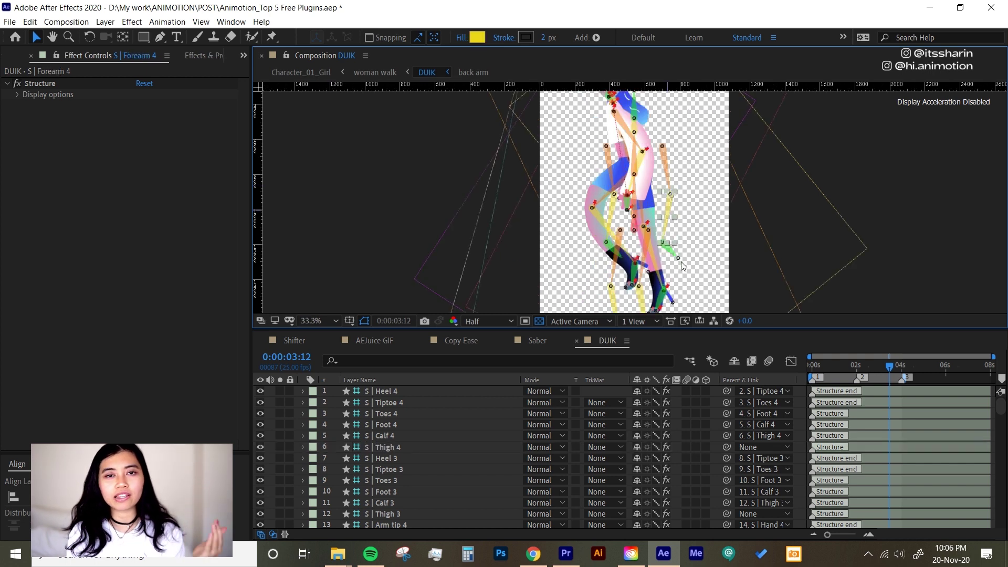
pyautogui.click(680, 258)
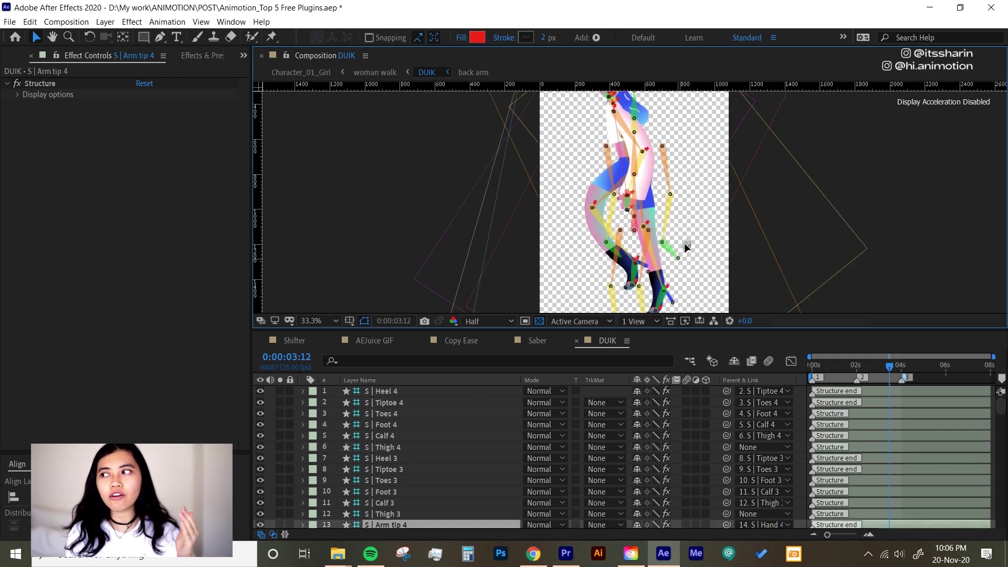
pyautogui.click(658, 266)
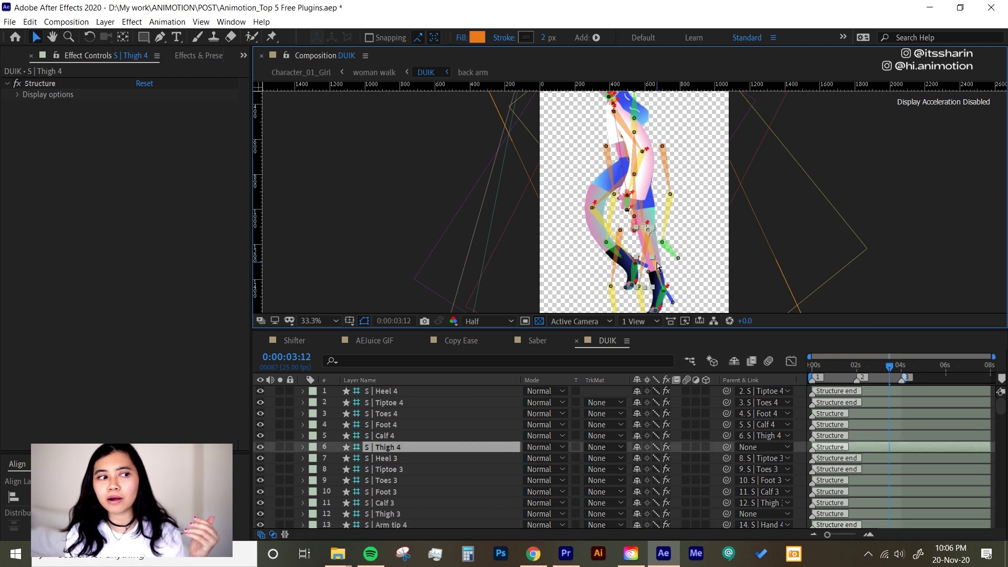
pyautogui.hotkey('ctrl', 'z')
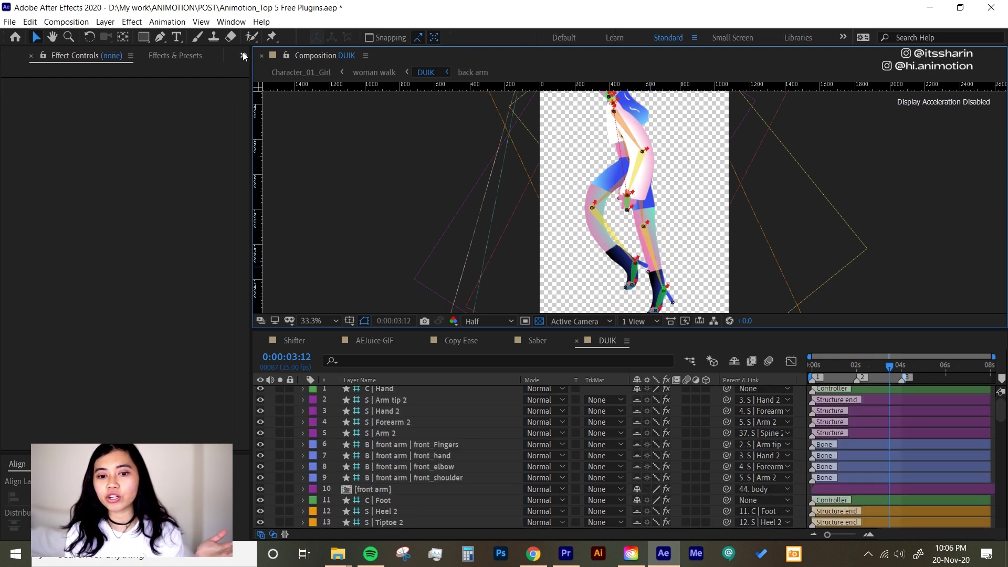
# Restore the Duik Bassel.2 panel to its Links & constraints tools and select the front_shoulder bone layer.
pyautogui.click(243, 56)
pyautogui.click(266, 172)
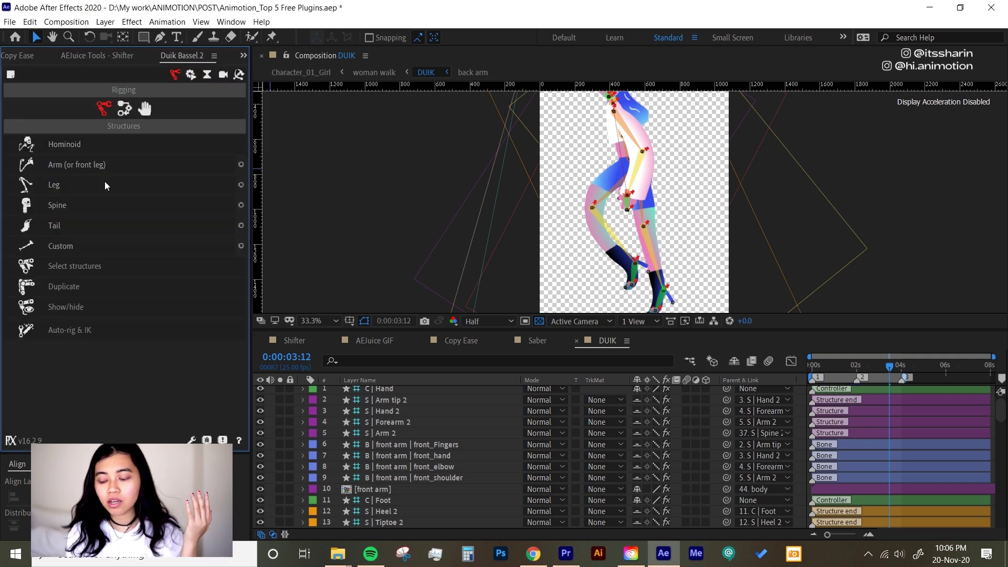
pyautogui.click(125, 108)
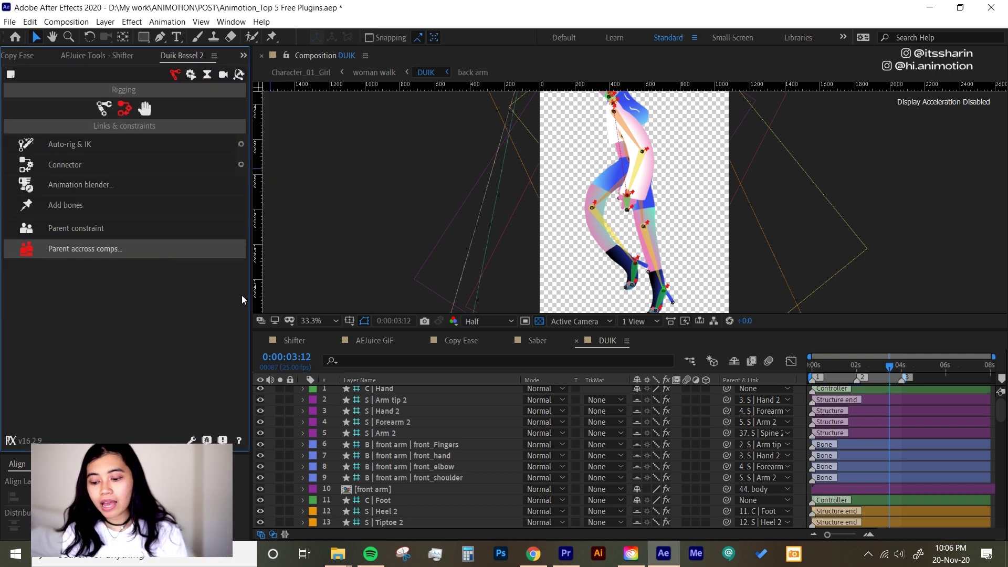
pyautogui.click(419, 479)
pyautogui.scroll(-10, 418, 431)
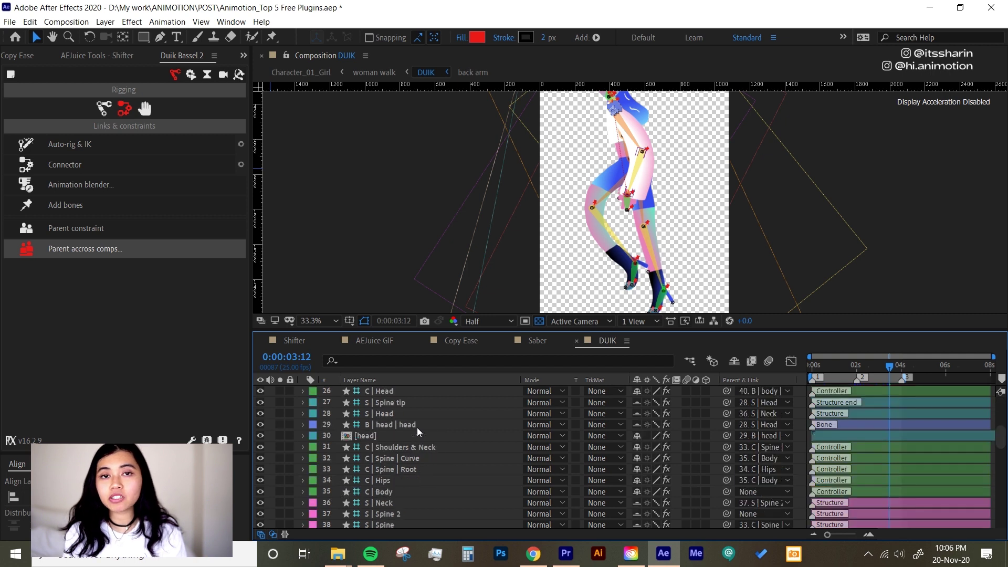
pyautogui.scroll(-6, 417, 434)
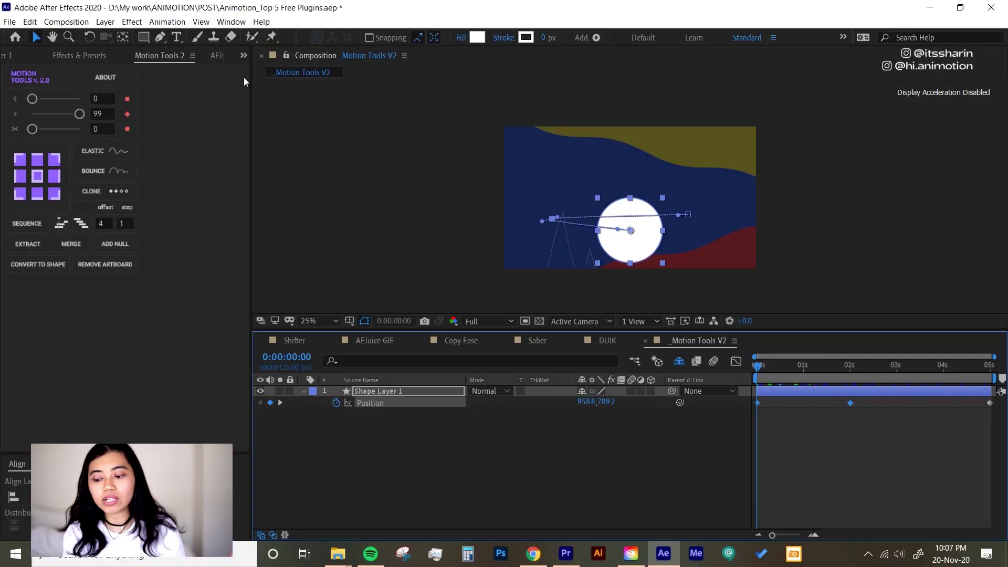
# Apply 100% easing to the position keyframes and move the anchor (top centre, top-right, finally bottom centre).
pyautogui.click(127, 130)
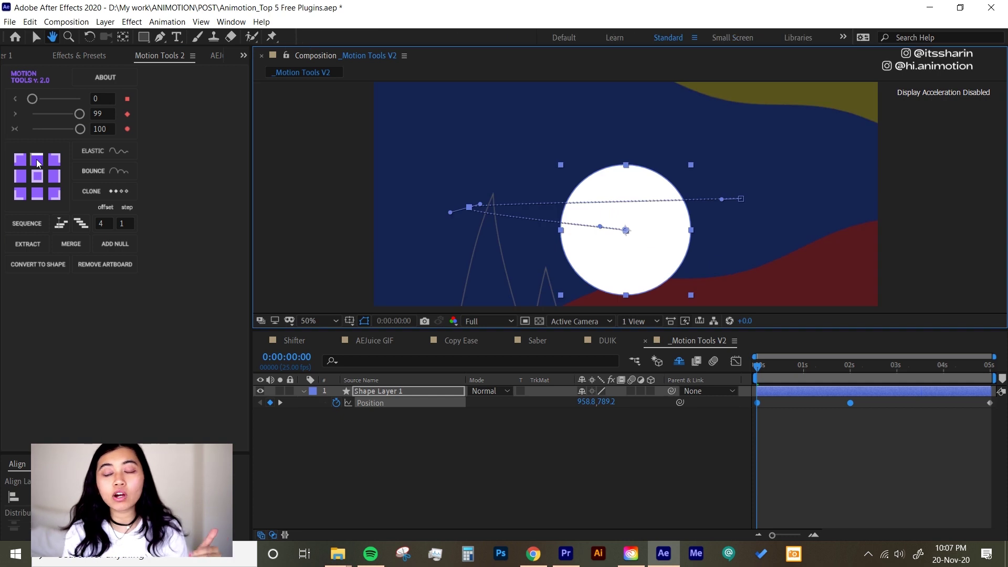
pyautogui.click(37, 163)
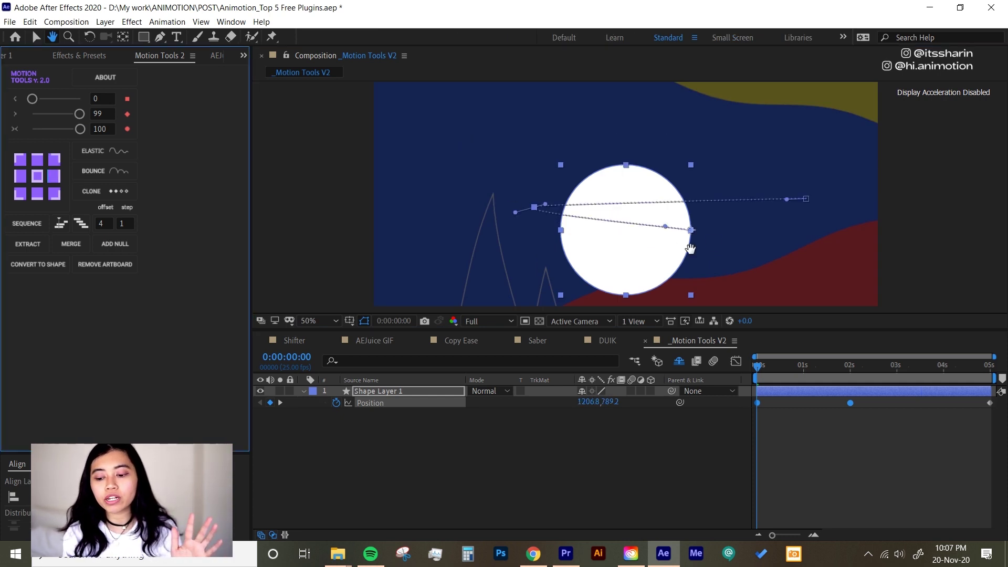
pyautogui.click(694, 231)
pyautogui.press('v')
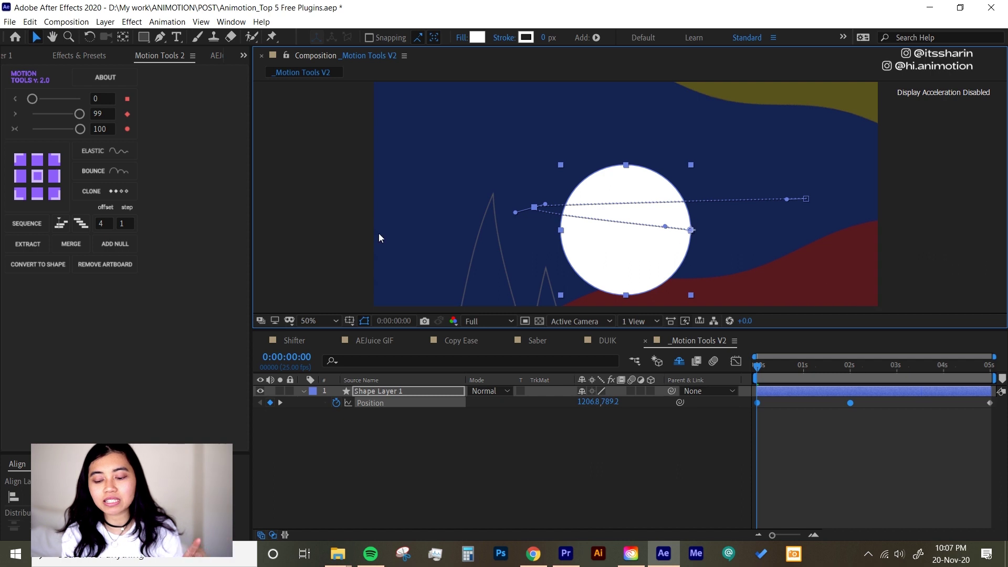
pyautogui.click(55, 160)
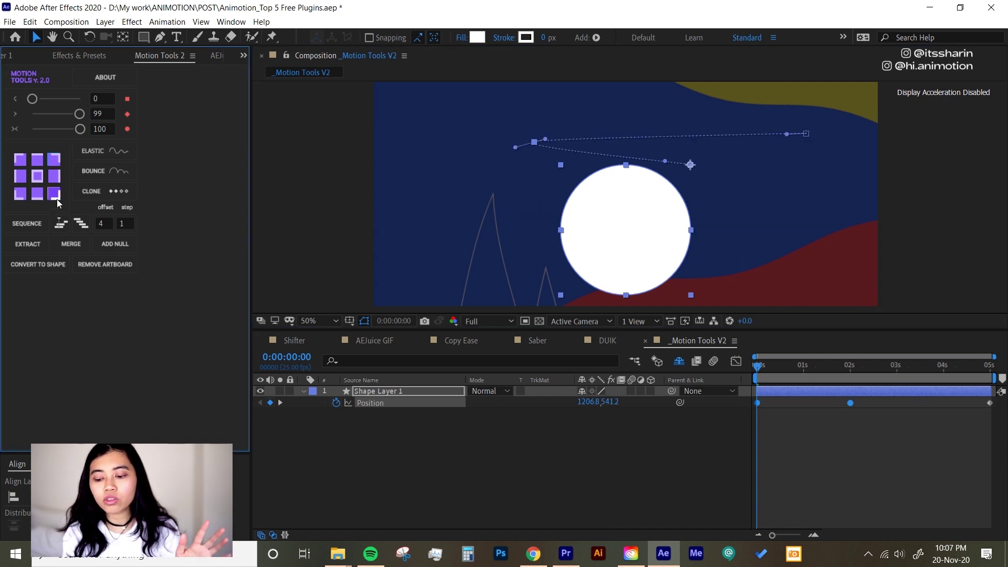
pyautogui.click(41, 194)
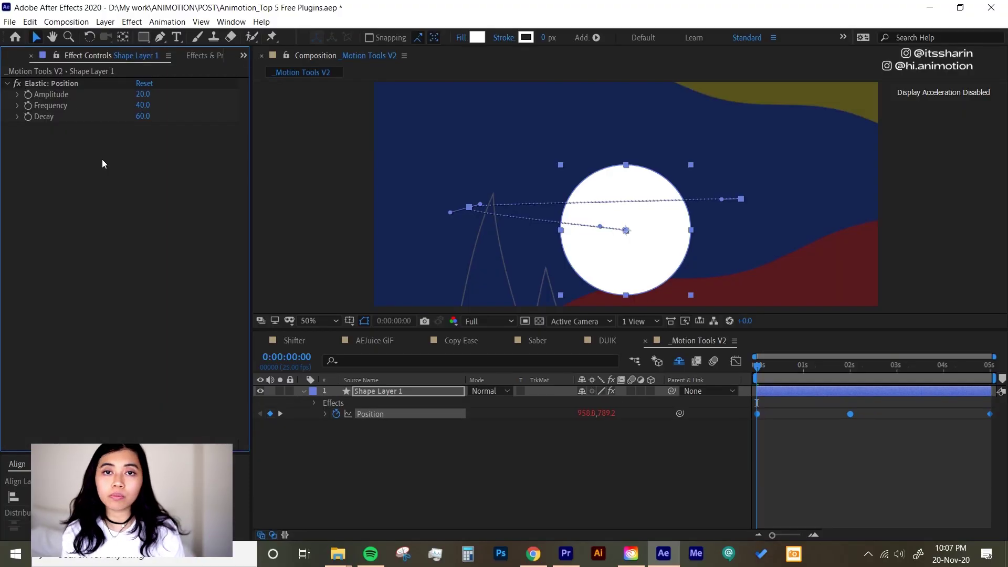
# Inspect the Elastic: Position expression on Shape Layer 1's Position, then collapse the Position property.
pyautogui.click(323, 414)
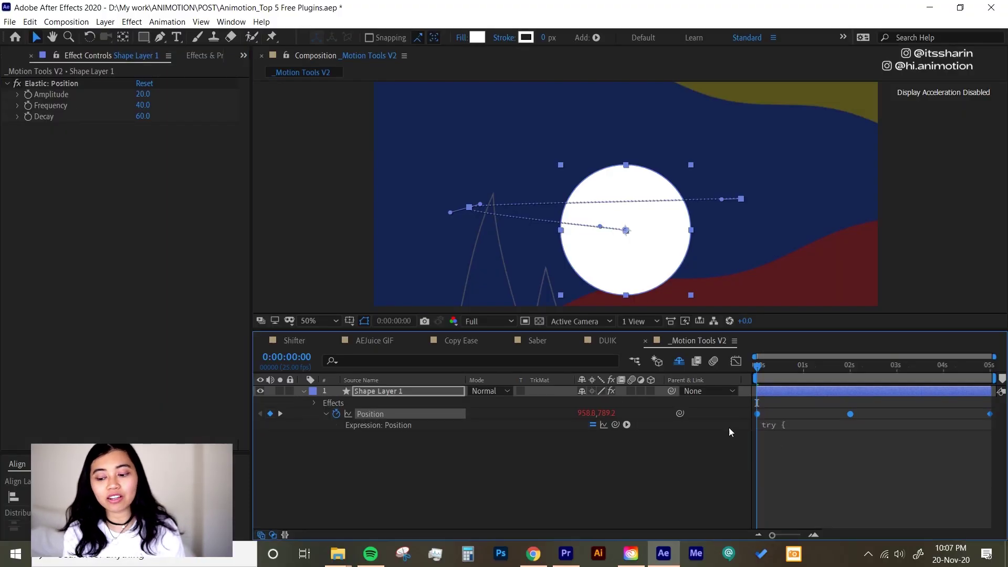
pyautogui.click(789, 425)
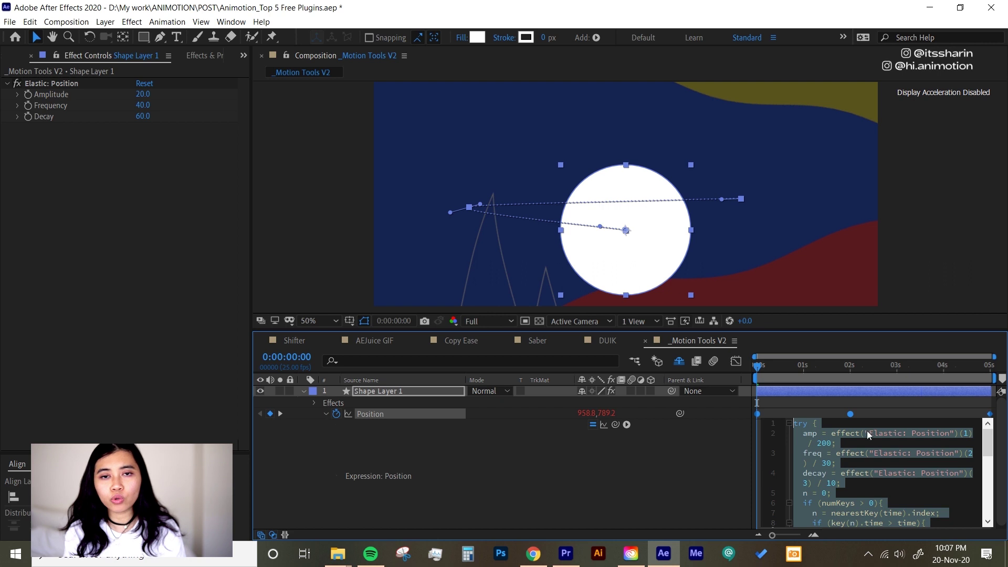
pyautogui.click(325, 414)
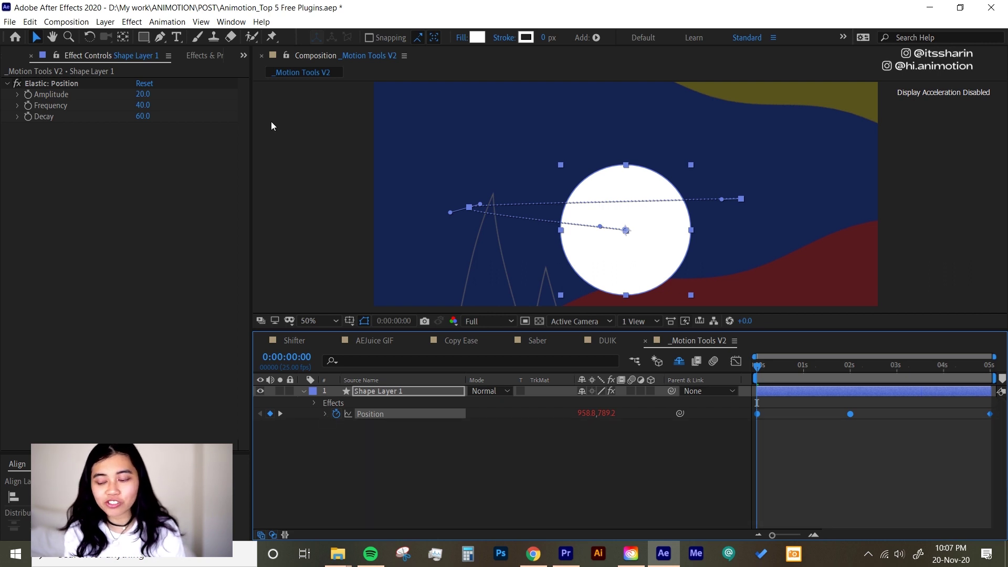